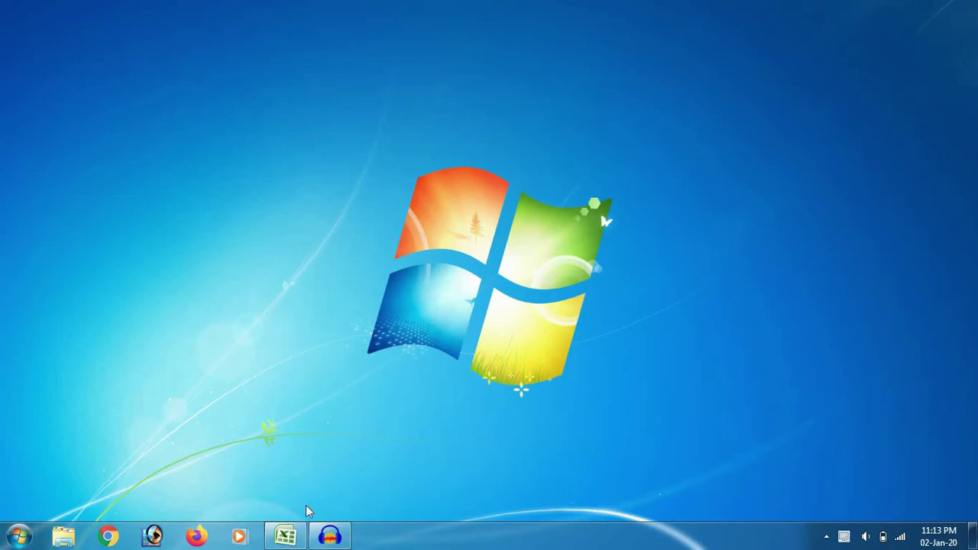
- Restore the Book1 workbook with the HLOOK UP item table from the taskbar
{"action": "left_click", "coordinate": [285, 535]}
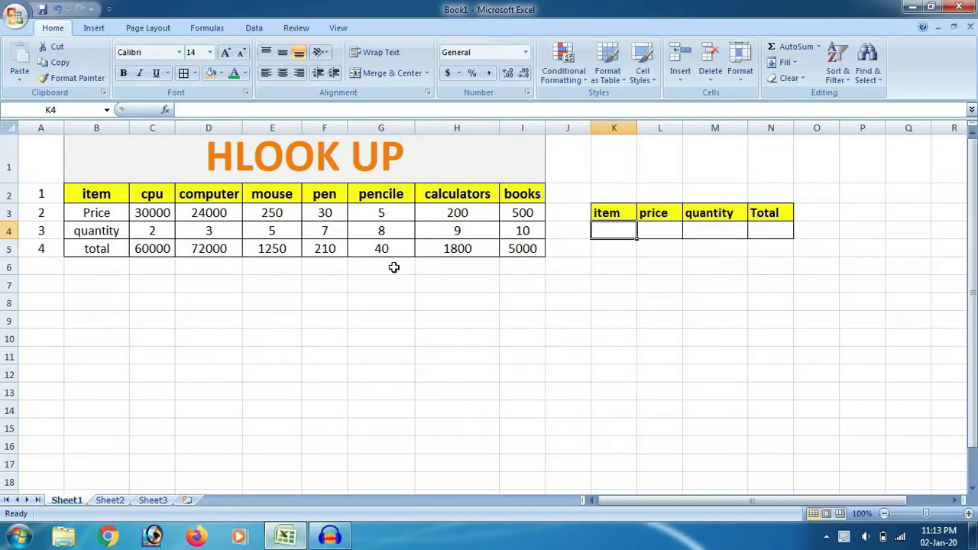
{"action": "left_click", "coordinate": [295, 299]}
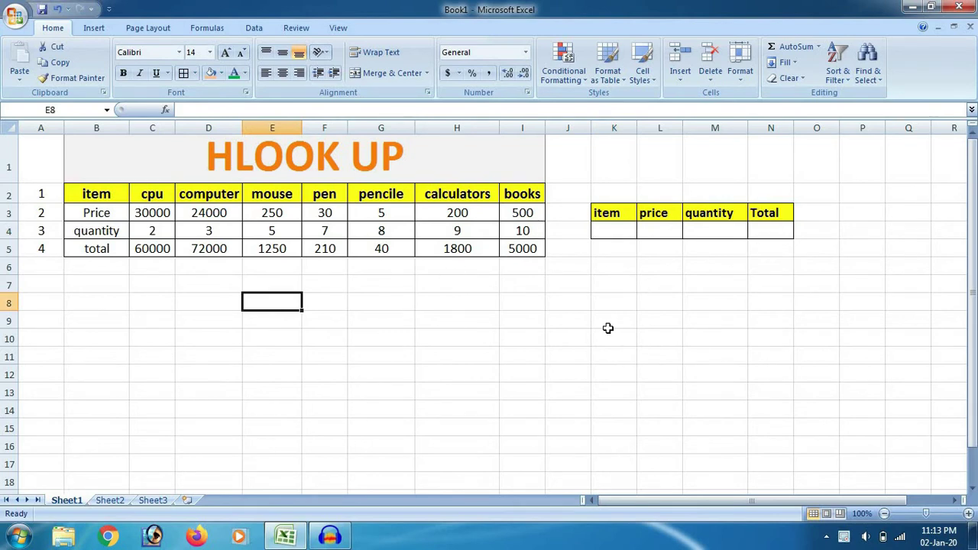
{"action": "left_click", "coordinate": [88, 345]}
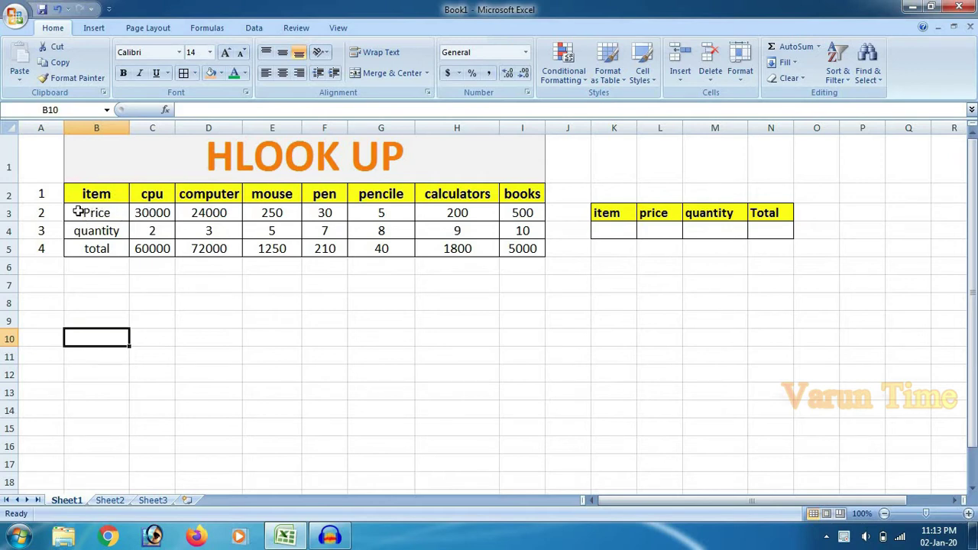
{"action": "mouse_move", "coordinate": [77, 208]}
{"action": "left_mouse_down"}
{"action": "mouse_move", "coordinate": [359, 202]}
{"action": "mouse_move", "coordinate": [511, 214]}
{"action": "left_mouse_up"}
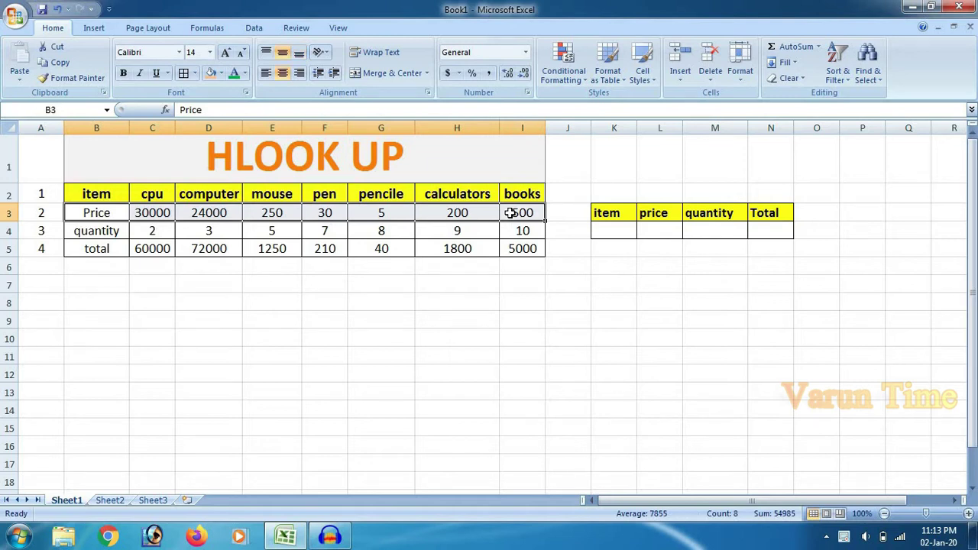
{"action": "left_click", "coordinate": [510, 213]}
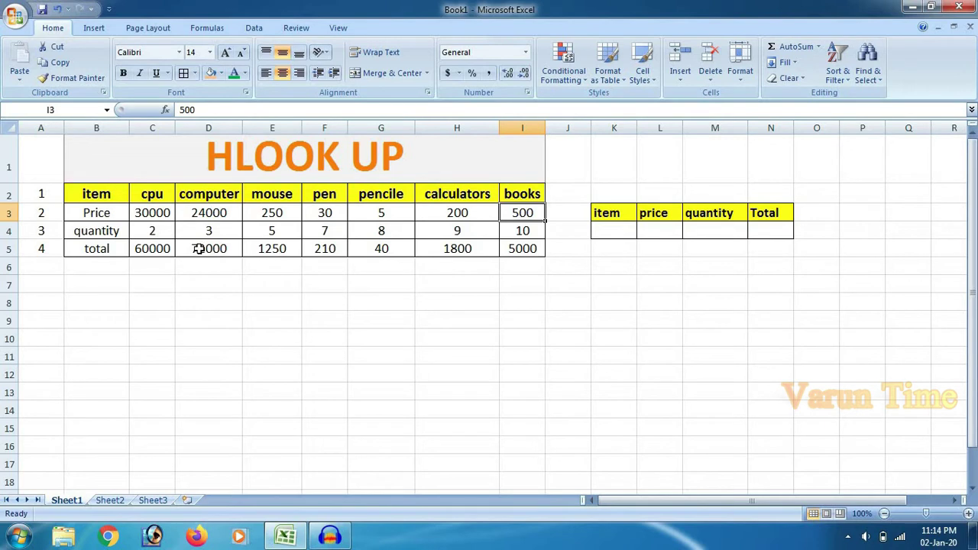
- Fill the Price, quantity and total labels in B3:B5 with light blue
{"action": "left_click_drag", "start_coordinate": [77, 212], "coordinate": [89, 248]}
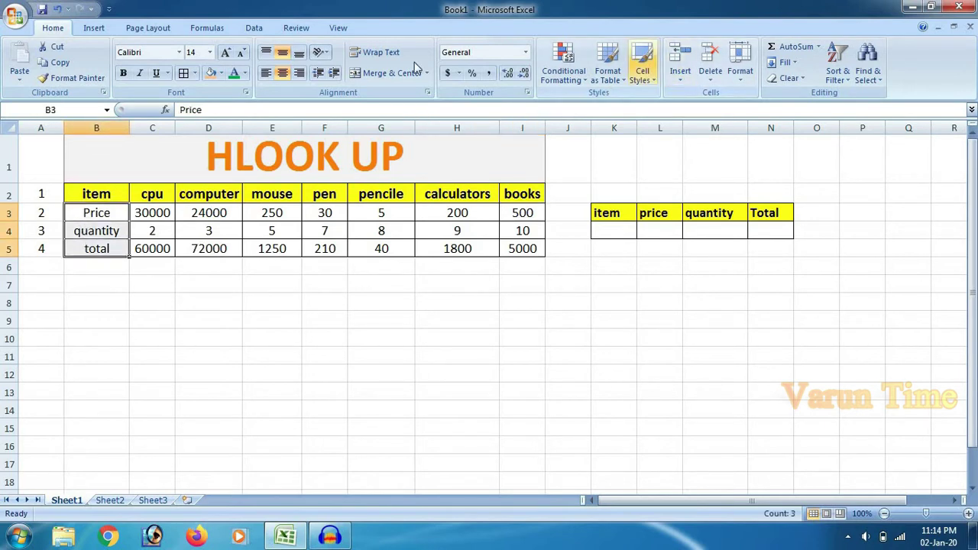
{"action": "left_click", "coordinate": [245, 73]}
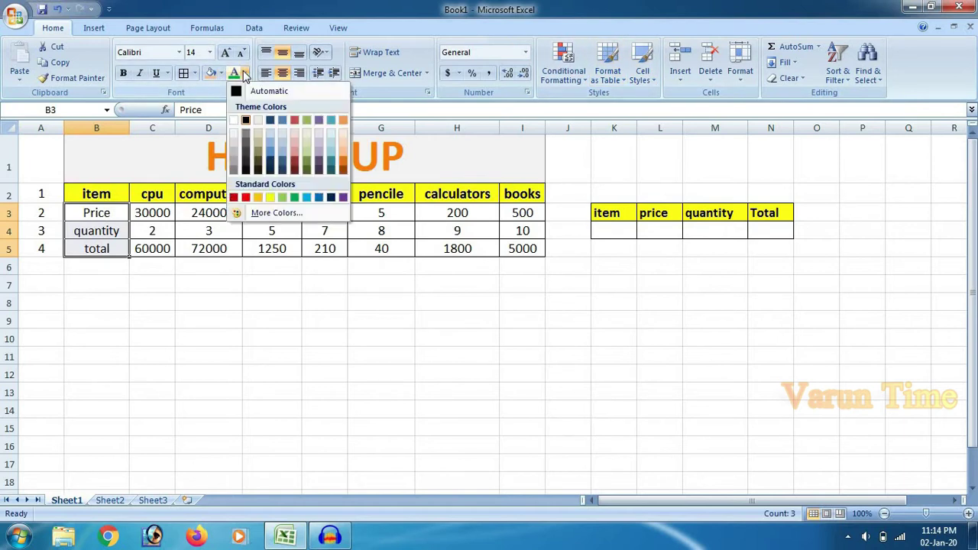
{"action": "left_click", "coordinate": [220, 73]}
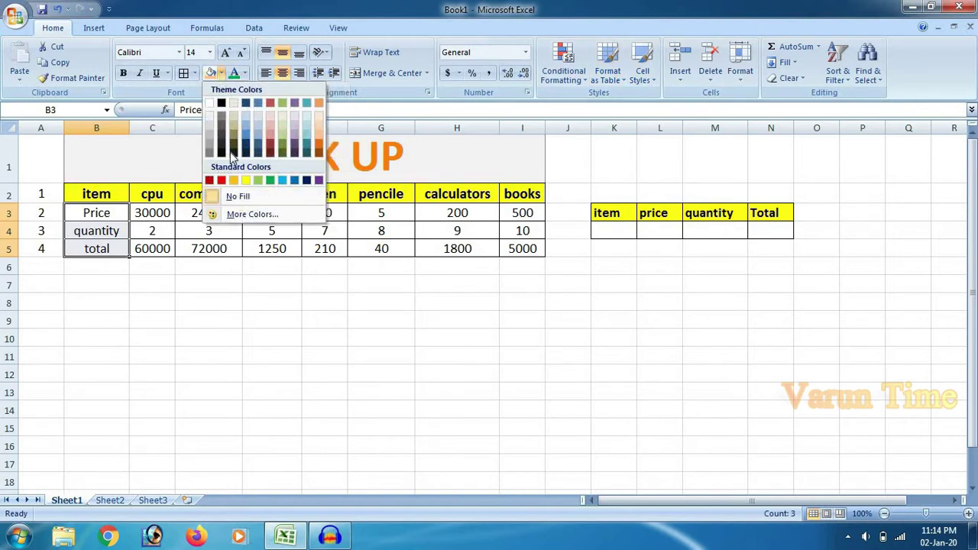
{"action": "left_click", "coordinate": [244, 132]}
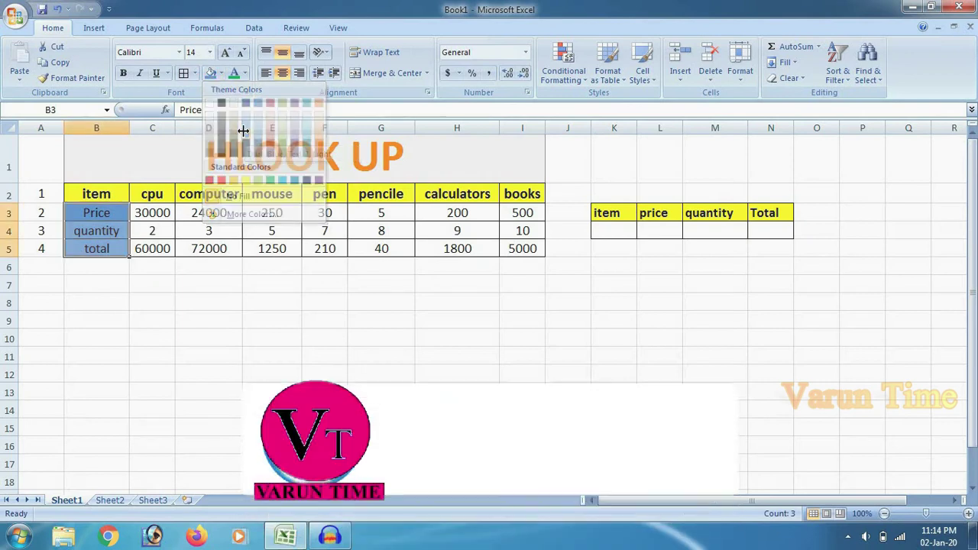
{"action": "left_click", "coordinate": [140, 252]}
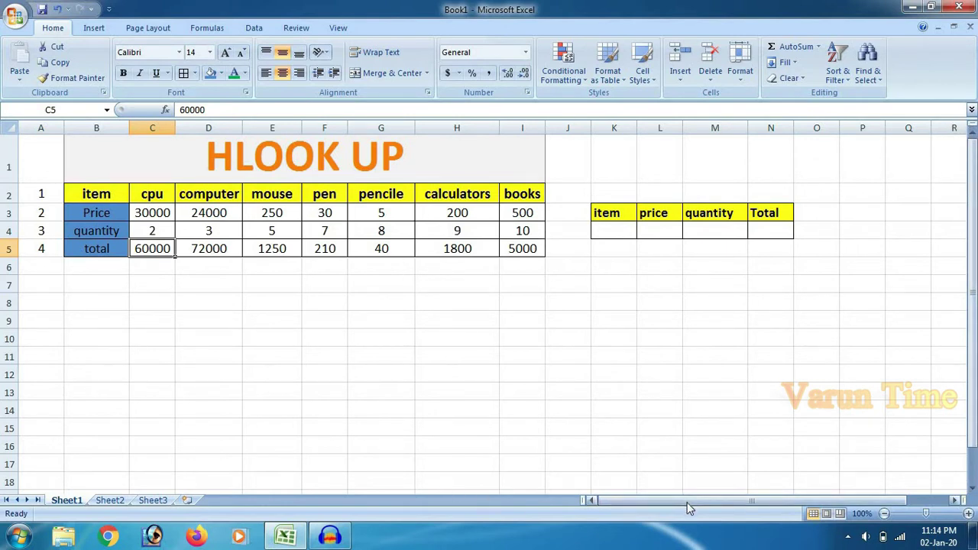
- Point out the pen total of 210, then select K4 under the item heading
{"action": "left_click_drag", "start_coordinate": [685, 495], "coordinate": [678, 491]}
{"action": "left_click", "coordinate": [326, 255]}
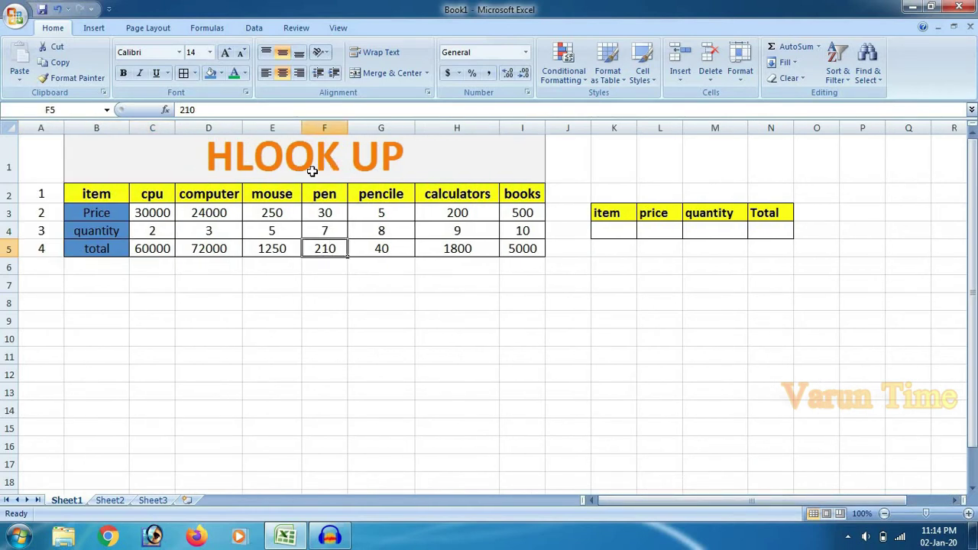
{"action": "left_click", "coordinate": [605, 232]}
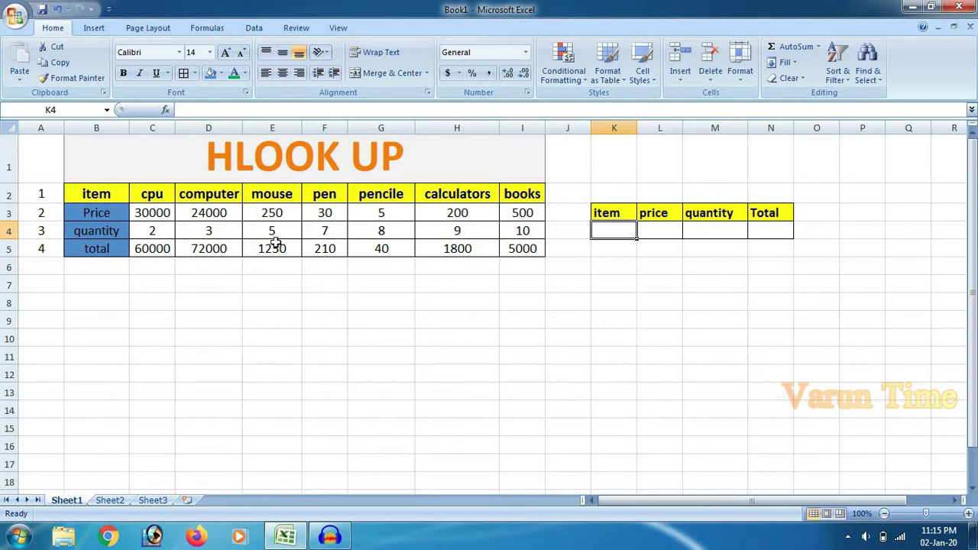
- Enter CPU in K4 and start an =HL formula in the price cell L4
{"action": "type", "text": "CP"}
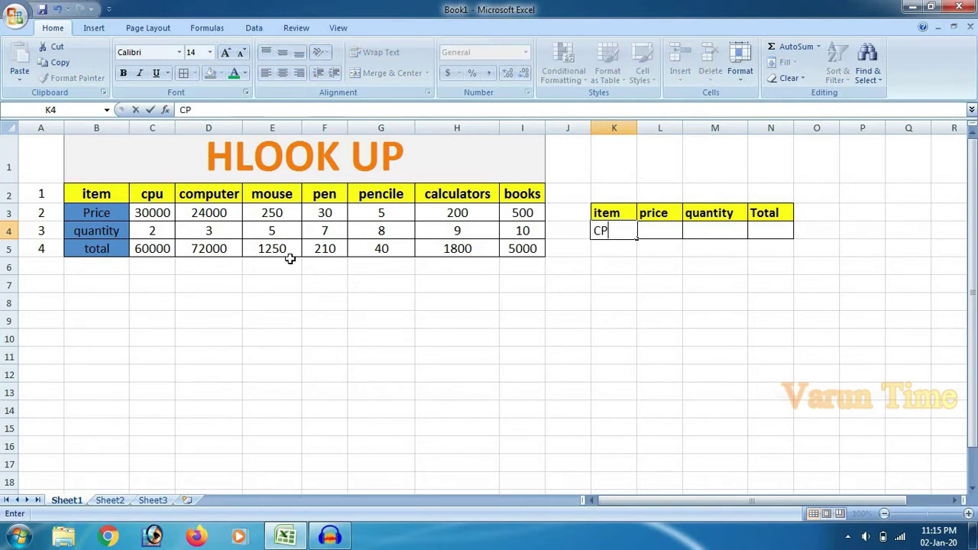
{"action": "type", "text": "U"}
{"action": "key", "text": "Tab"}
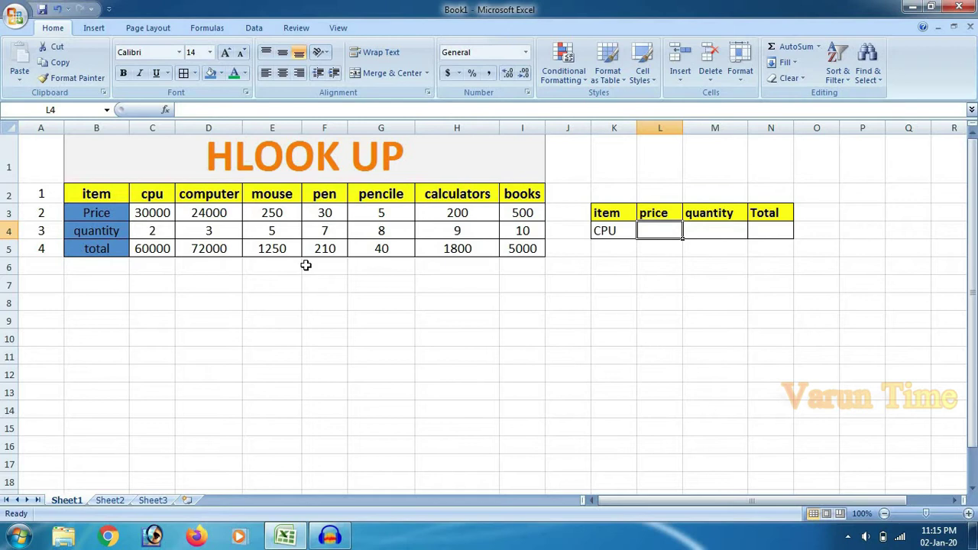
{"action": "type", "text": "="}
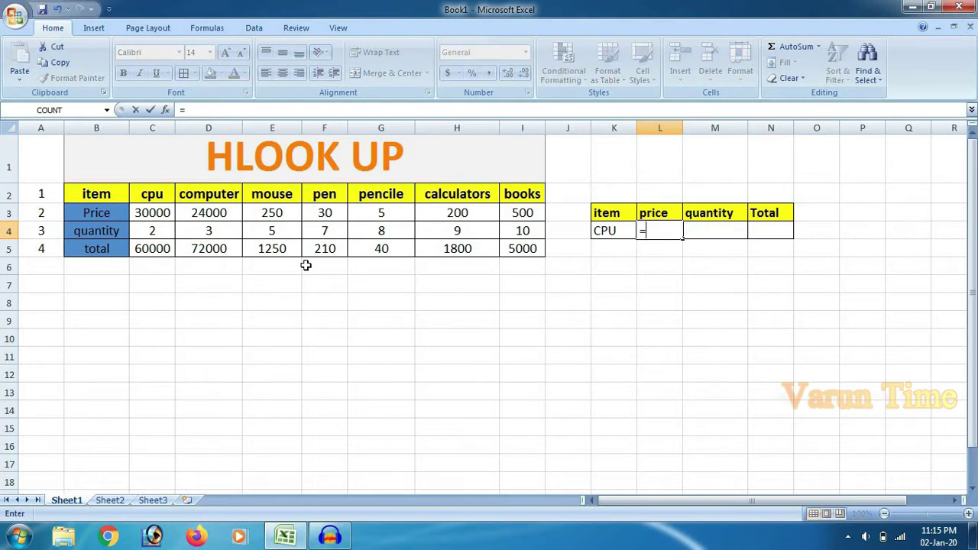
{"action": "type", "text": "HL"}
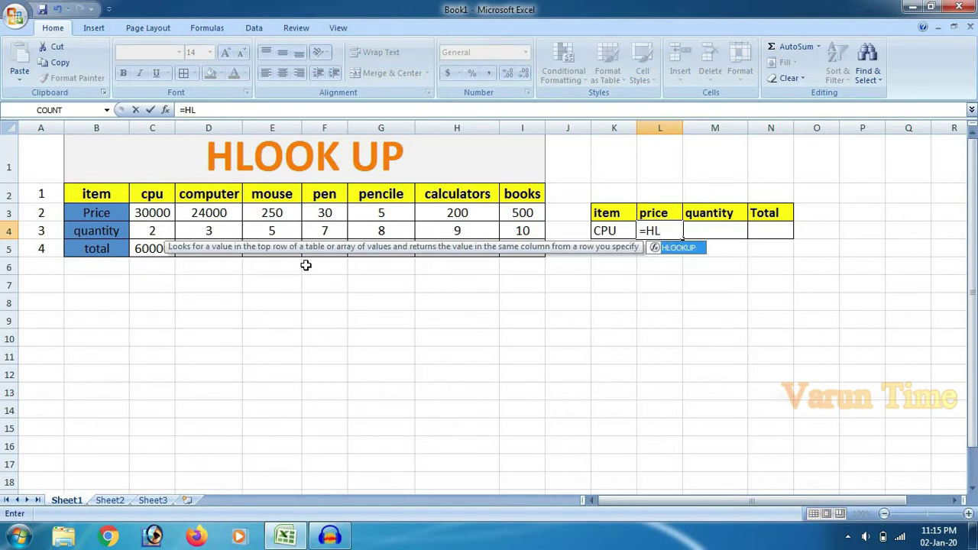
- Build =HLOOKUP(K4,B2:I5, in L4, removing a stray B2 reference
{"action": "key", "text": "Tab"}
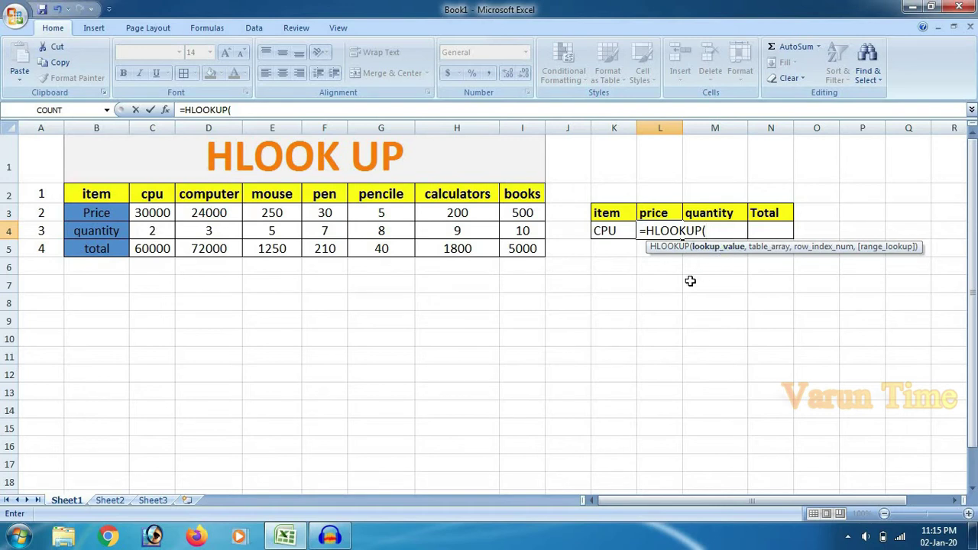
{"action": "left_click", "coordinate": [614, 231]}
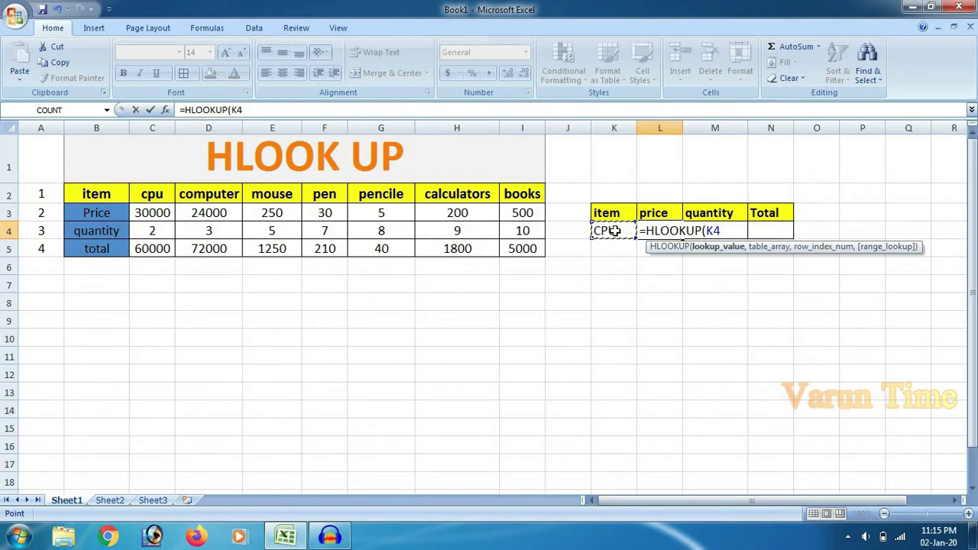
{"action": "type", "text": ","}
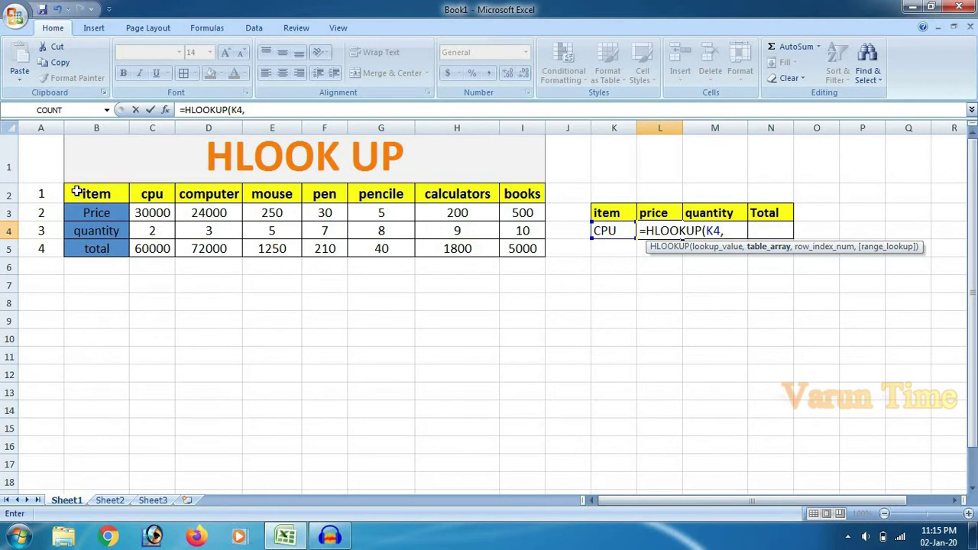
{"action": "left_click_drag", "start_coordinate": [76, 190], "coordinate": [514, 253]}
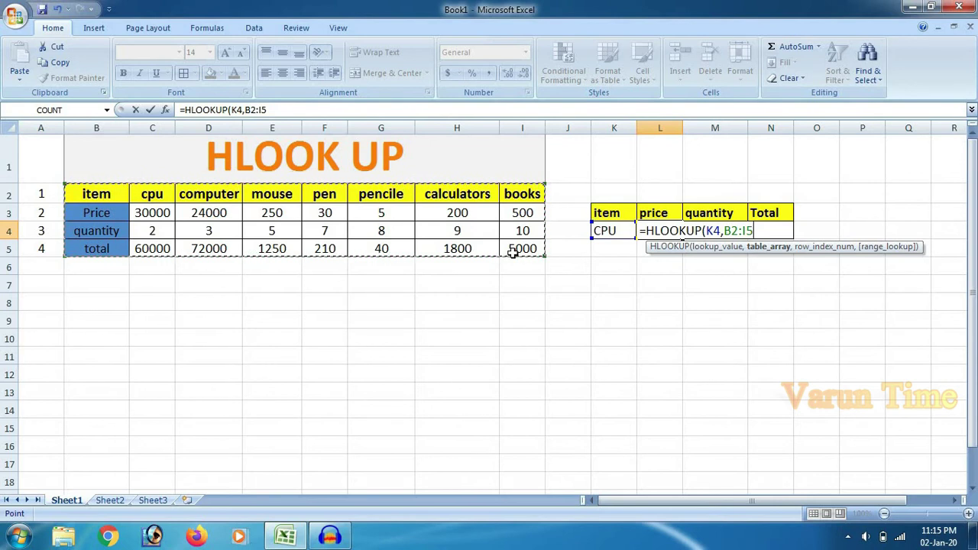
{"action": "type", "text": ","}
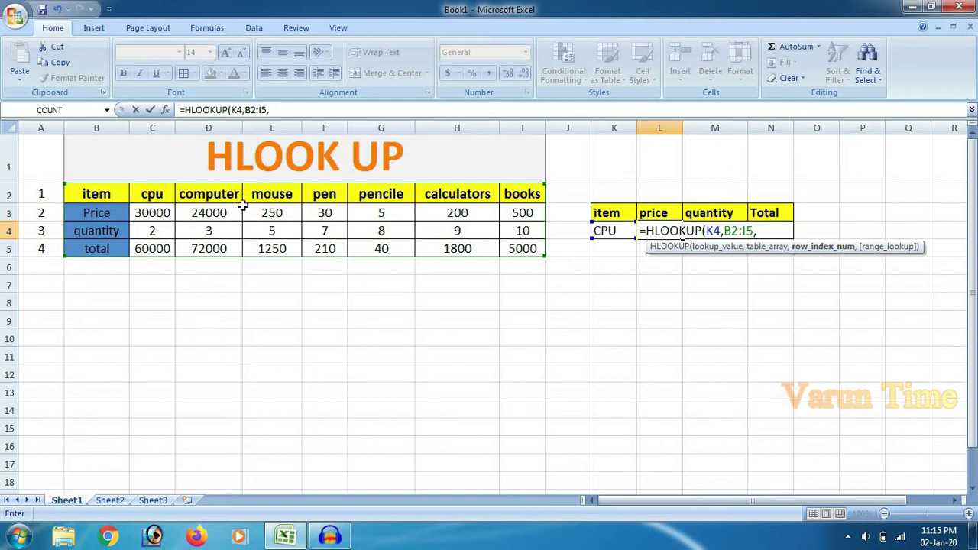
{"action": "left_click", "coordinate": [6, 196]}
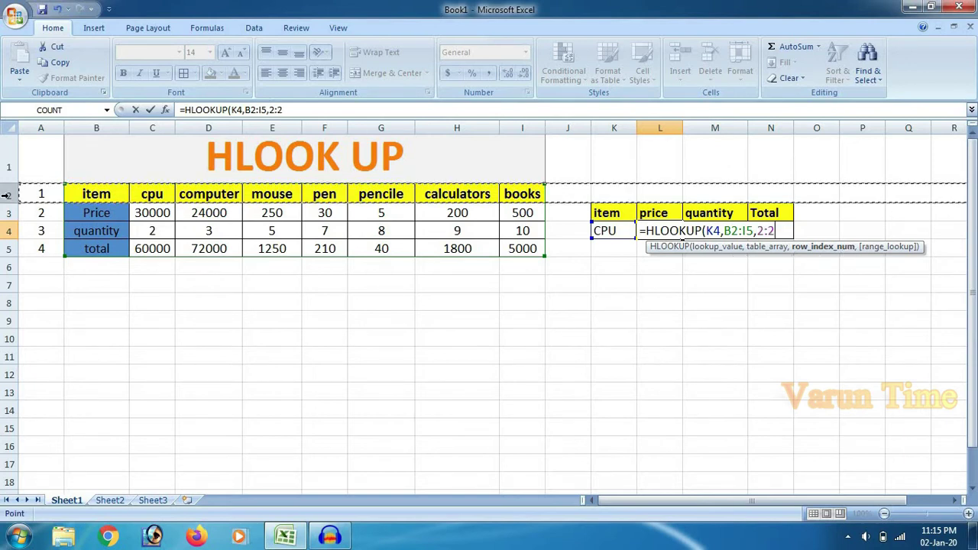
{"action": "left_click", "coordinate": [87, 196]}
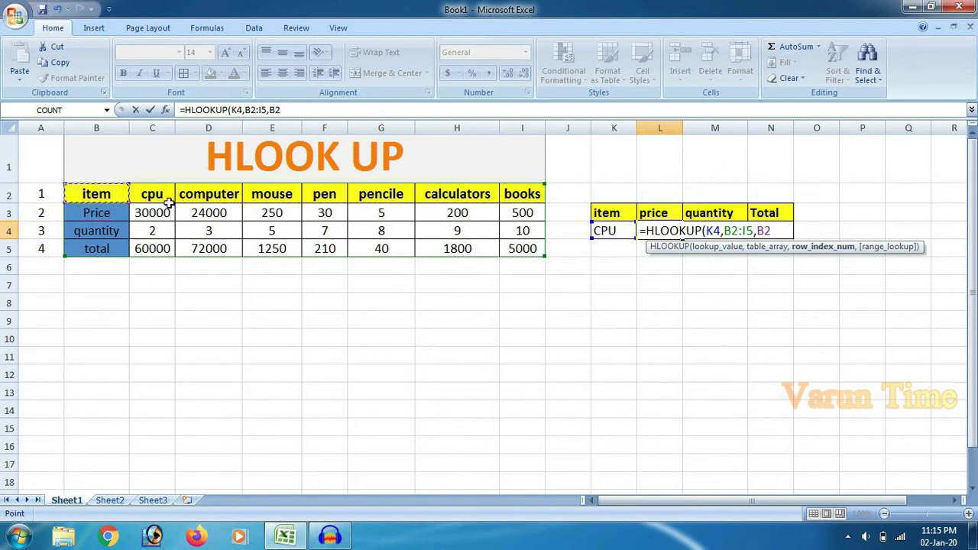
{"action": "key", "text": "BackSpace"}
{"action": "key", "text": "BackSpace"}
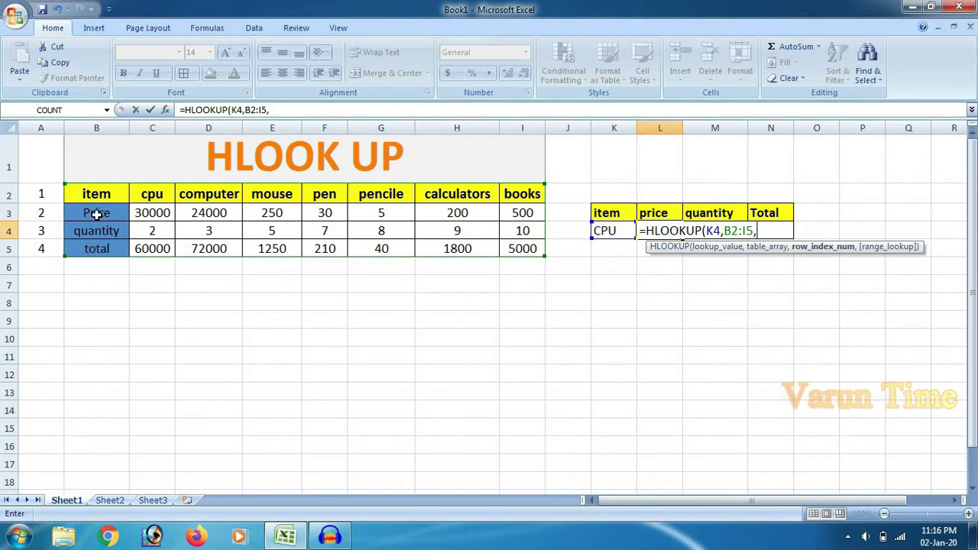
- Finish L4 with row index 2 and FALSE, showing CPU price 30000
{"action": "type", "text": "2"}
{"action": "type", "text": ","}
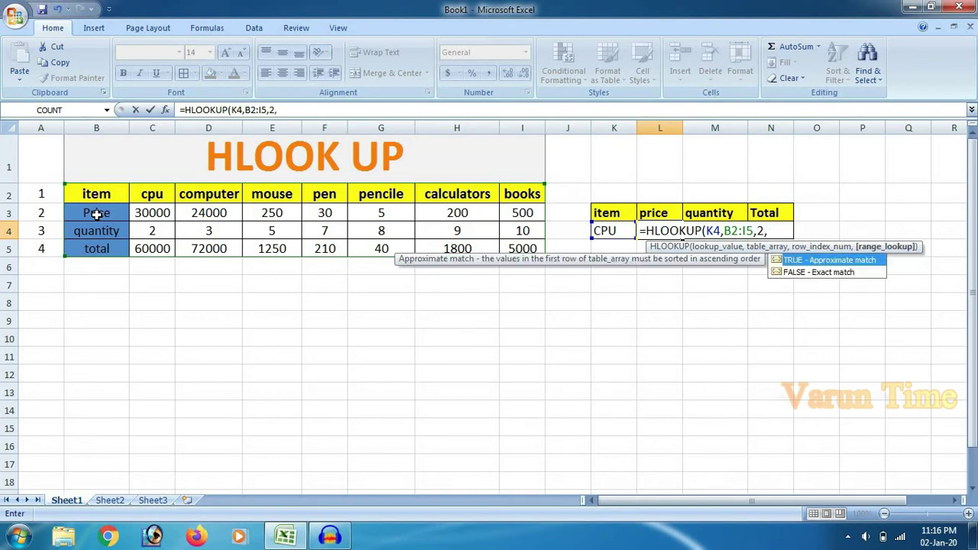
{"action": "left_click", "coordinate": [844, 273]}
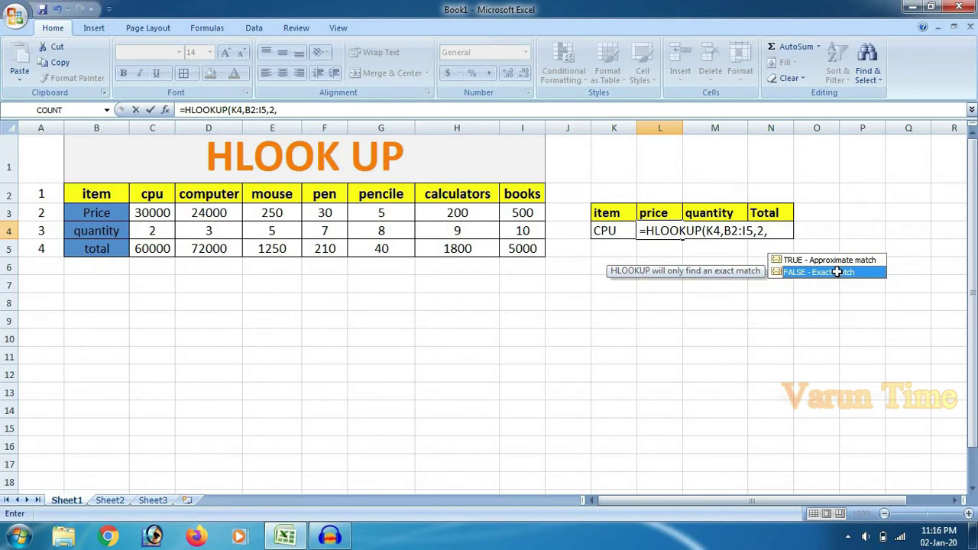
{"action": "double_click", "coordinate": [838, 272]}
{"action": "key", "text": "Return"}
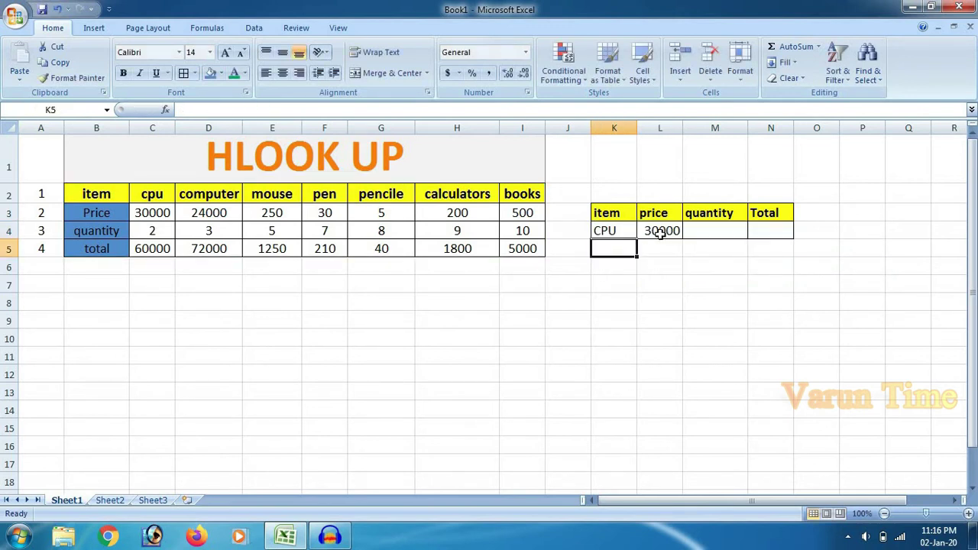
{"action": "left_click", "coordinate": [605, 229]}
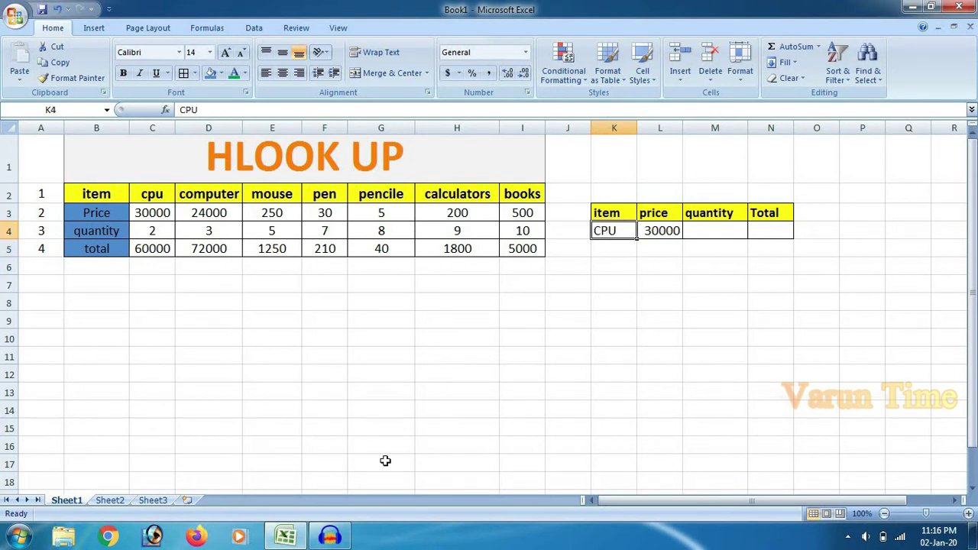
- Change K4 to PEN (price 30), then to BOOKS (price 500)
{"action": "type", "text": "P"}
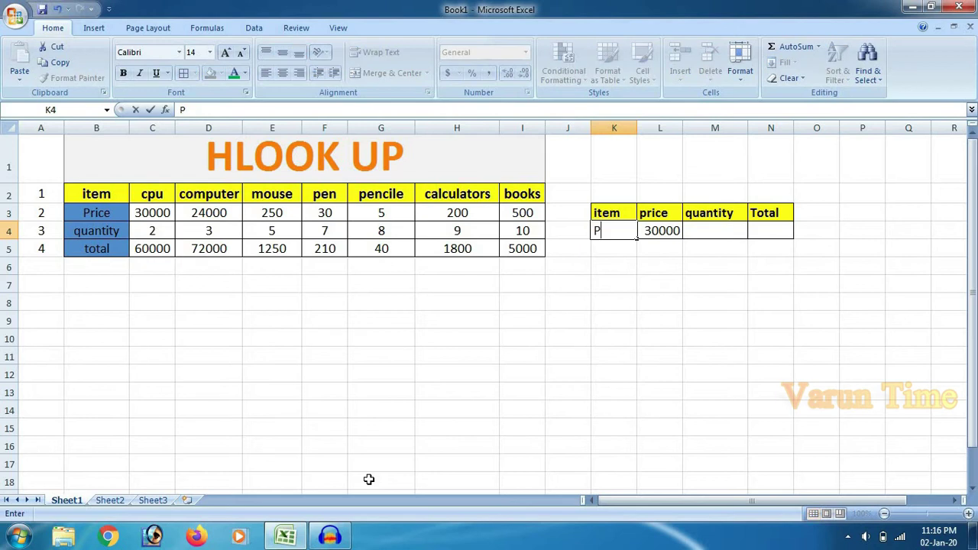
{"action": "type", "text": "EN"}
{"action": "key", "text": "Return"}
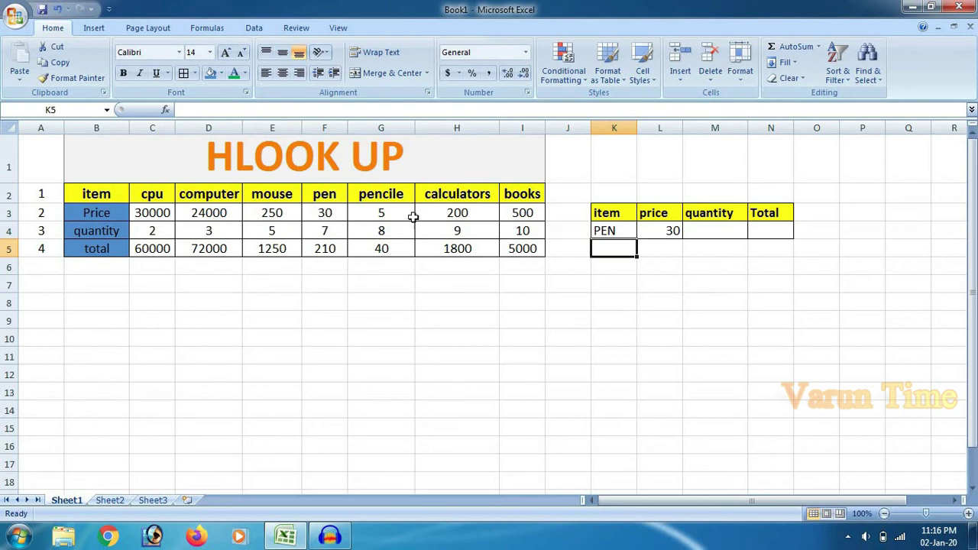
{"action": "left_click", "coordinate": [621, 232]}
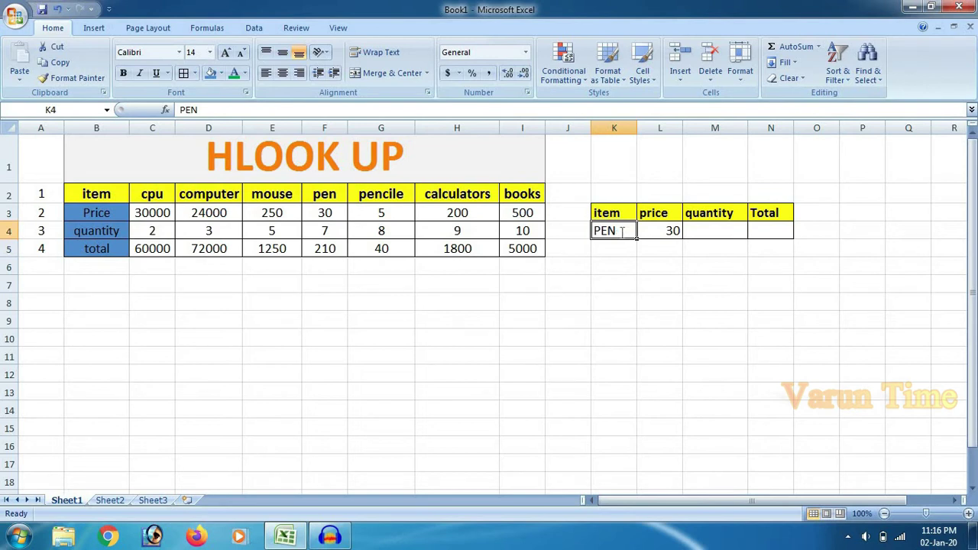
{"action": "type", "text": "BOOKS"}
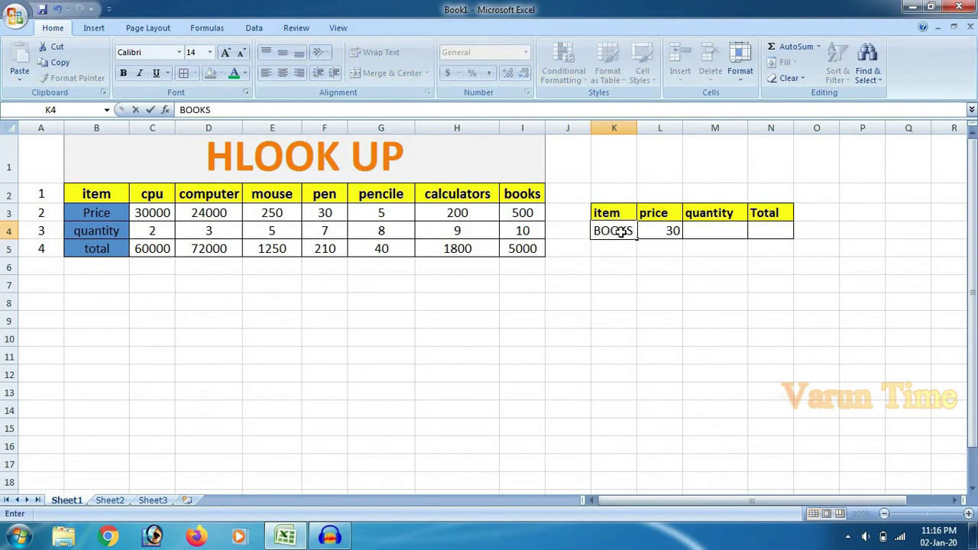
{"action": "key", "text": "Return"}
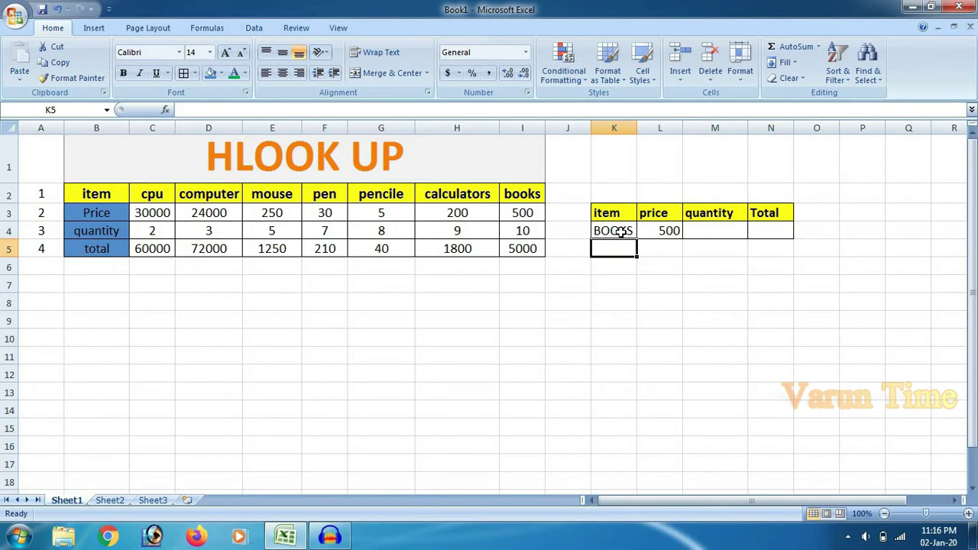
{"action": "left_click", "coordinate": [704, 232]}
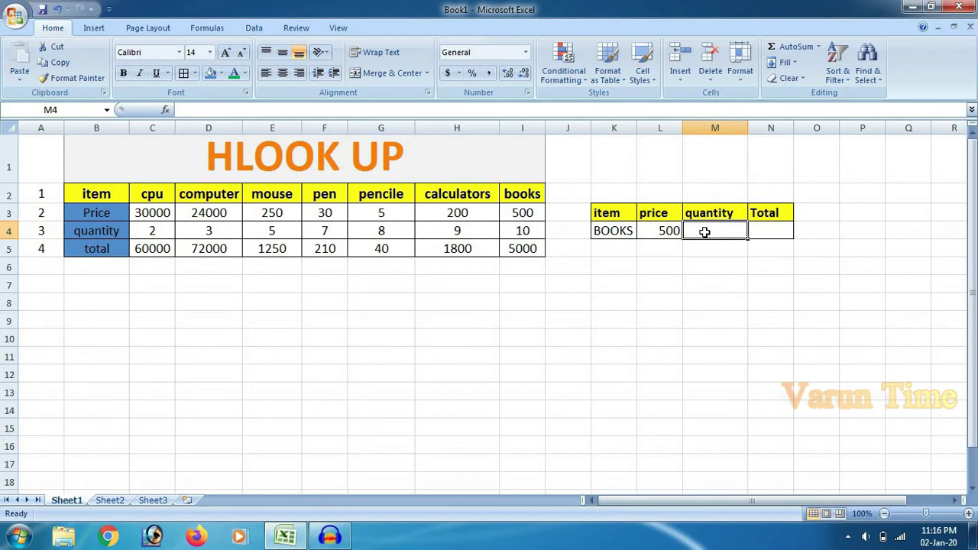
- Enter an exact-match HLOOKUP of K4 on row 3 in M4, returning quantity 10
{"action": "type", "text": "="}
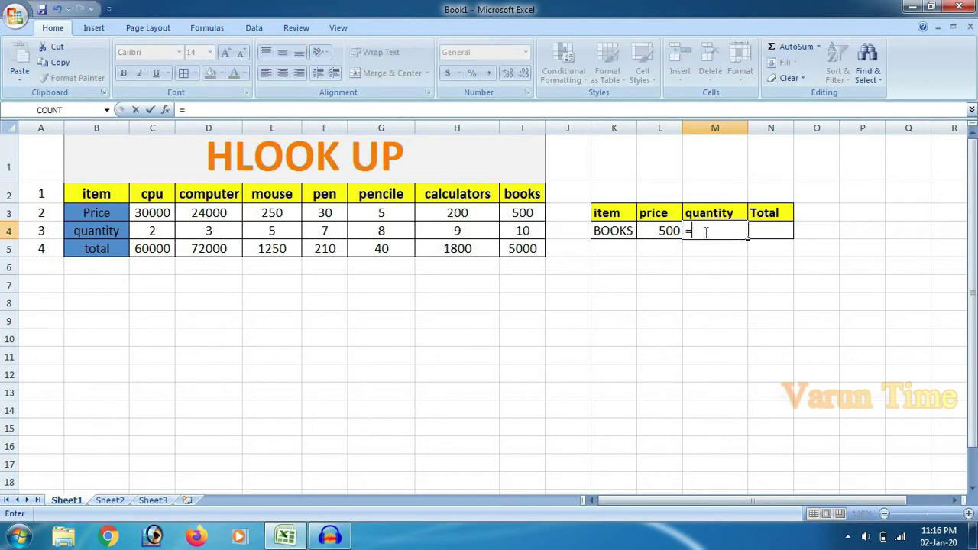
{"action": "type", "text": "HL"}
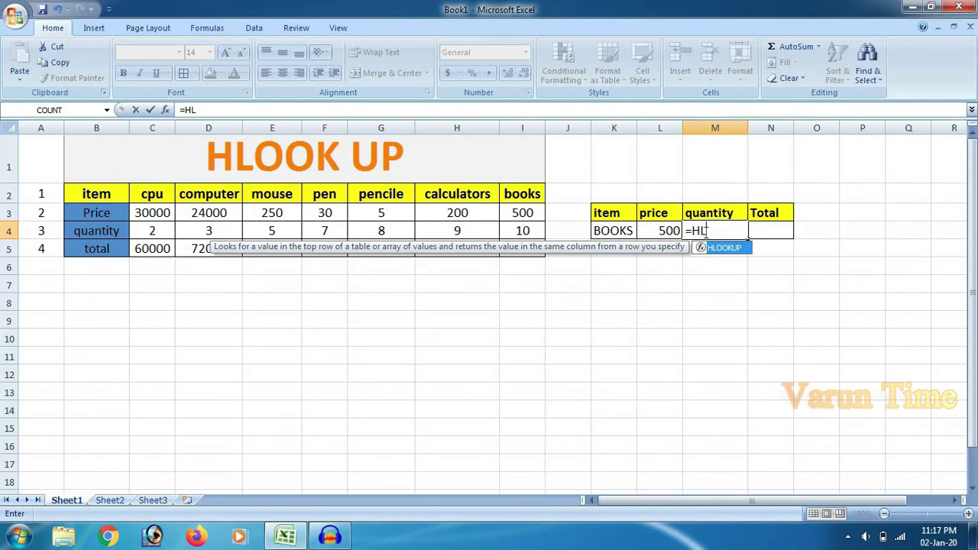
{"action": "key", "text": "Tab"}
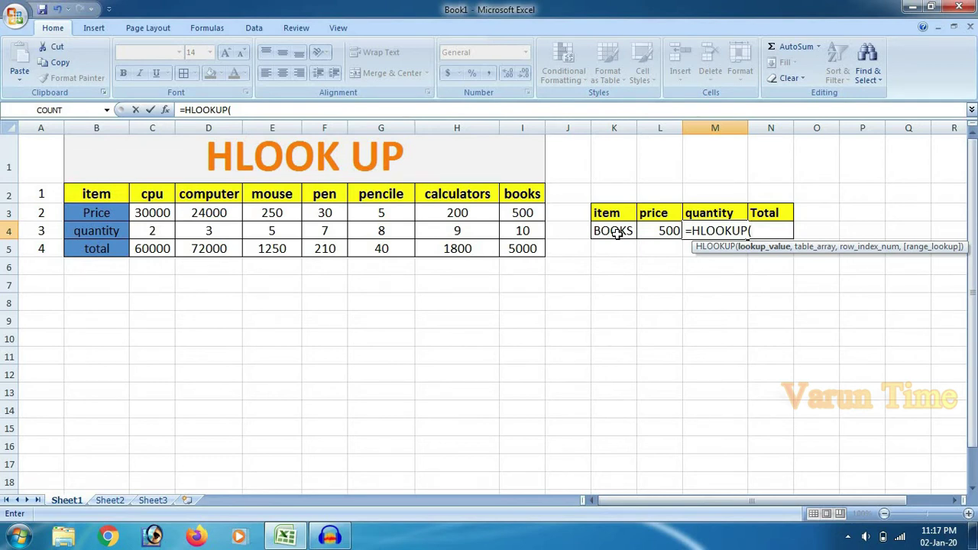
{"action": "left_click", "coordinate": [617, 233]}
{"action": "type", "text": ","}
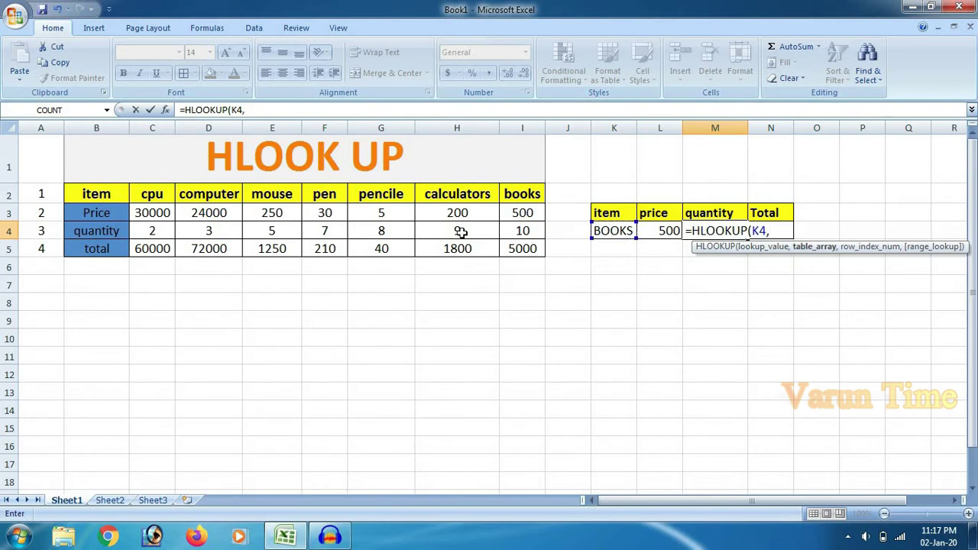
{"action": "left_click", "coordinate": [87, 195]}
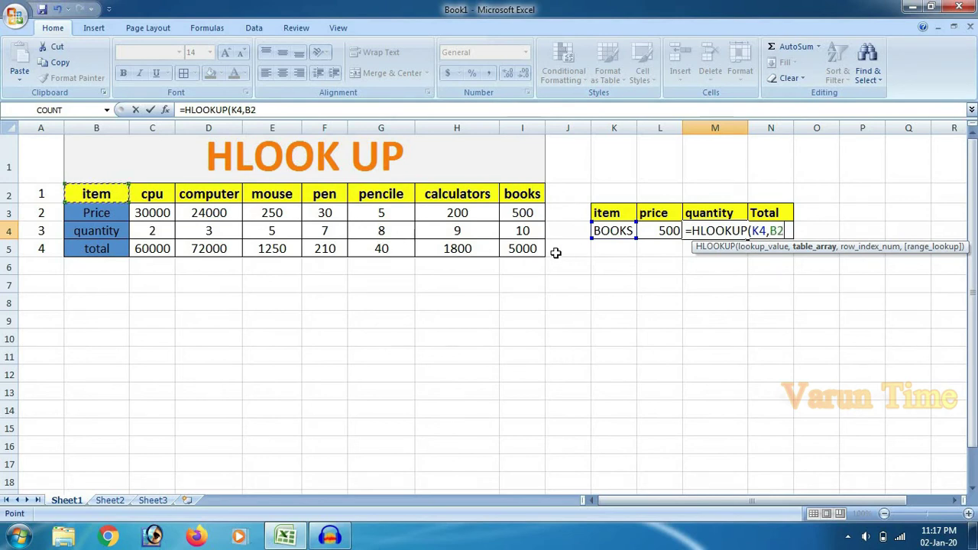
{"action": "left_click", "coordinate": [522, 248], "text": "shift"}
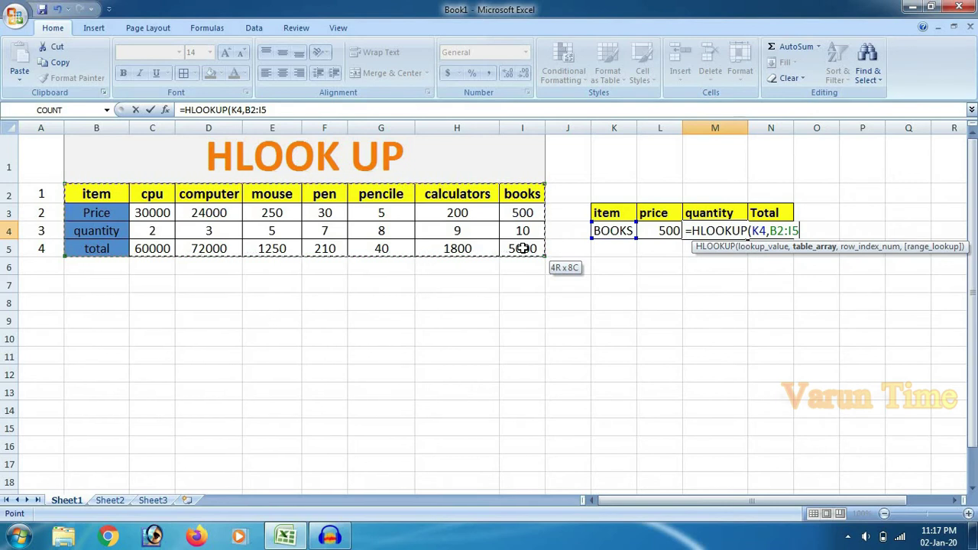
{"action": "type", "text": ","}
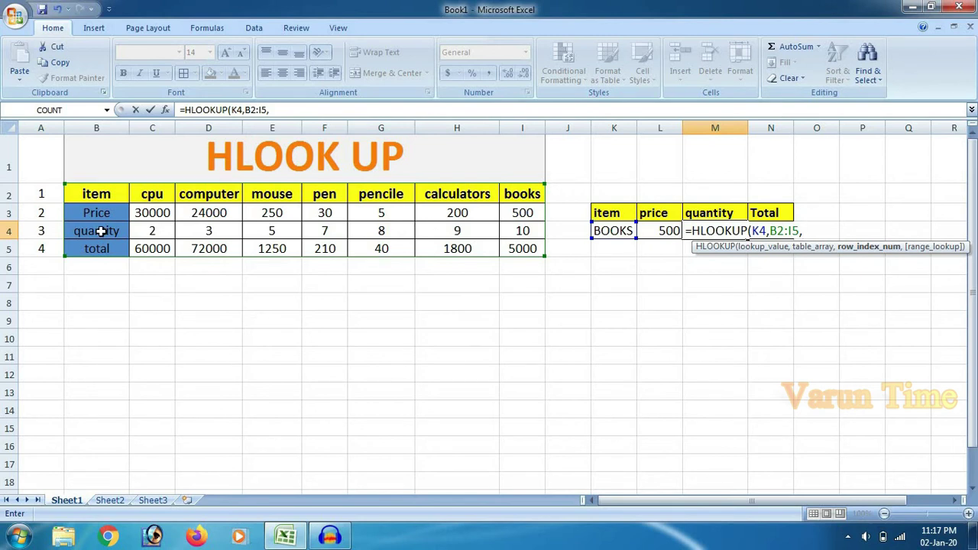
{"action": "type", "text": "3"}
{"action": "type", "text": ","}
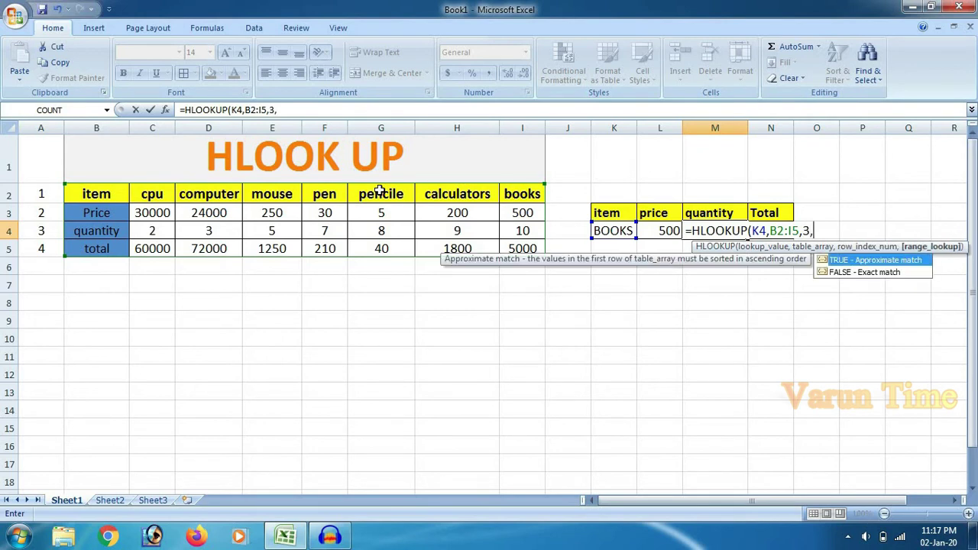
{"action": "double_click", "coordinate": [844, 272]}
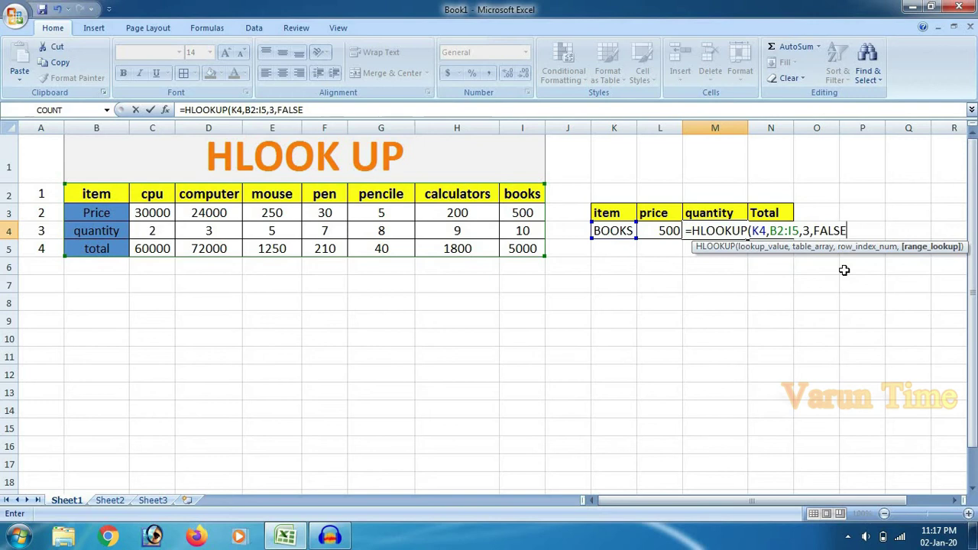
{"action": "key", "text": "Return"}
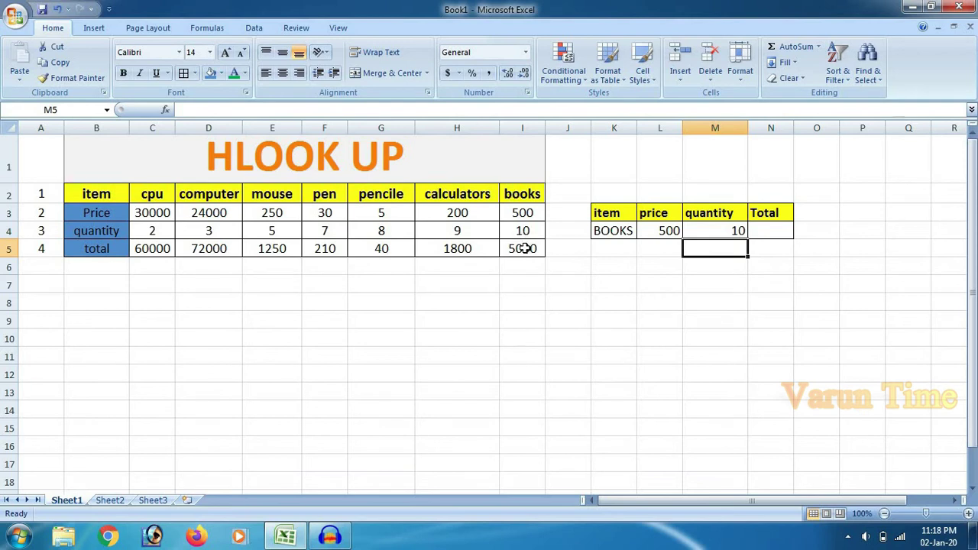
- Change the item in K4 to MOUSE, updating price to 250 and quantity to 5
{"action": "left_click", "coordinate": [611, 233]}
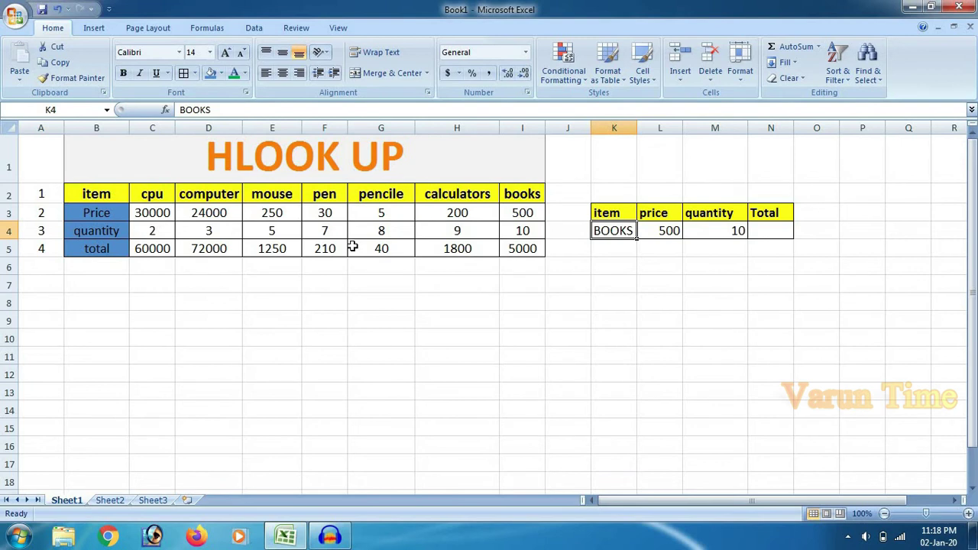
{"action": "type", "text": "MOU"}
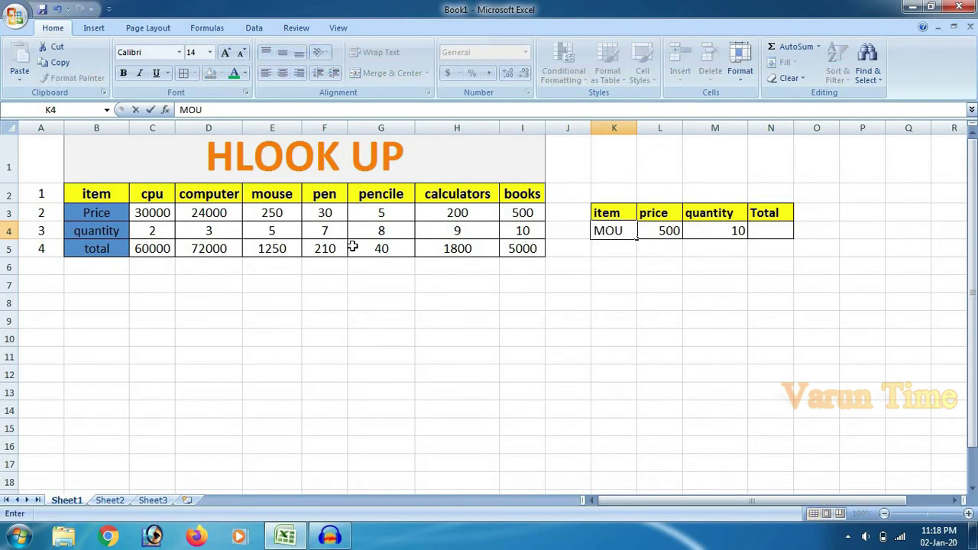
{"action": "type", "text": "SE"}
{"action": "key", "text": "Return"}
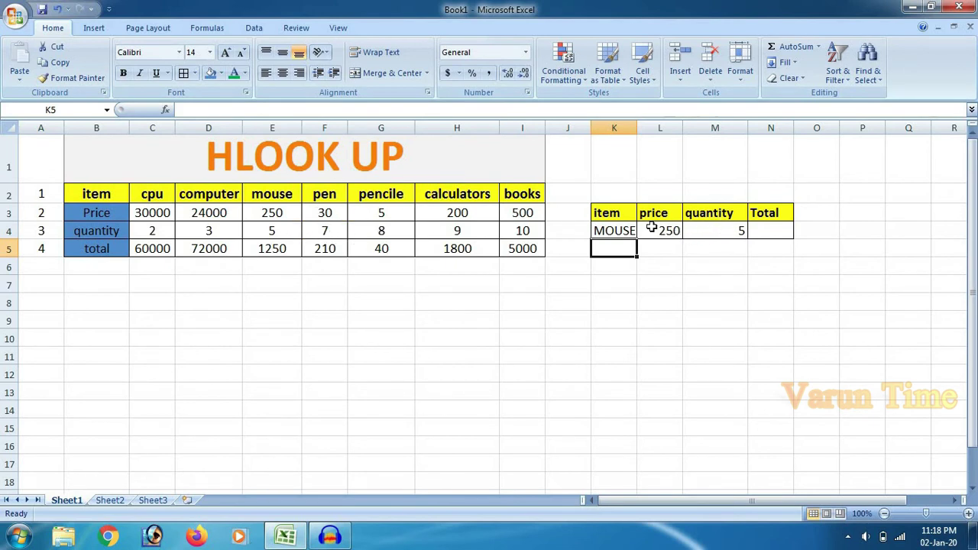
{"action": "left_click", "coordinate": [774, 229]}
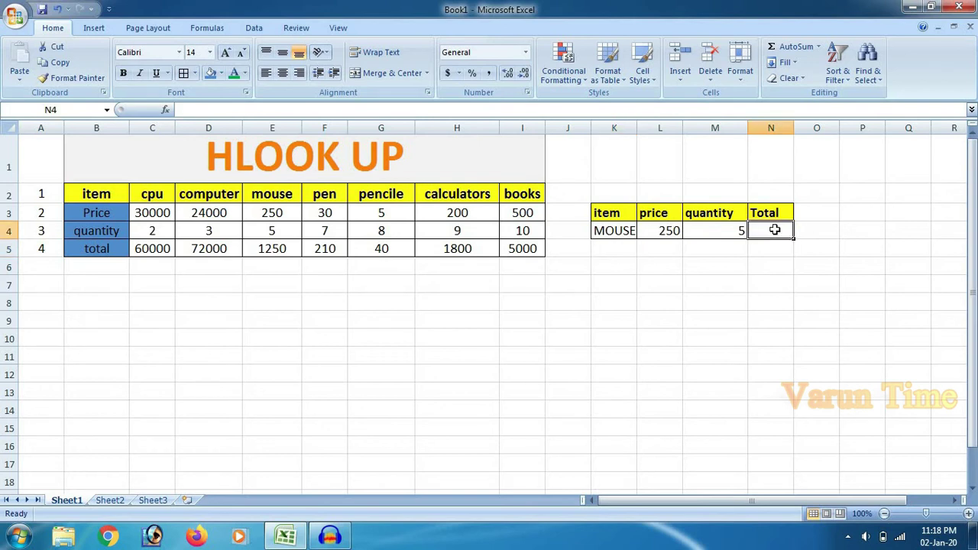
- Enter =HLOOKUP(K4,C2:I5,4,FALSE) in N4, giving total 1250 for MOUSE
{"action": "type", "text": "=H"}
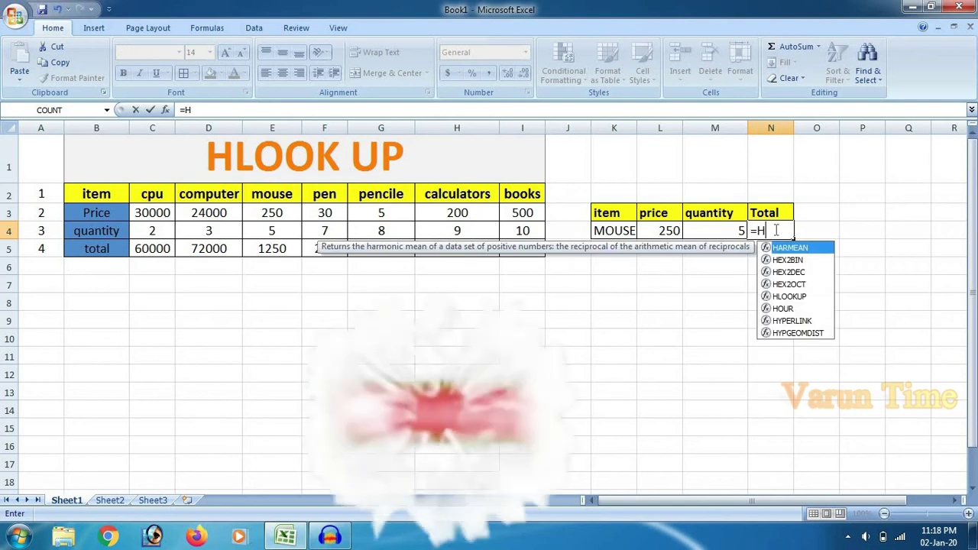
{"action": "type", "text": "L"}
{"action": "key", "text": "Tab"}
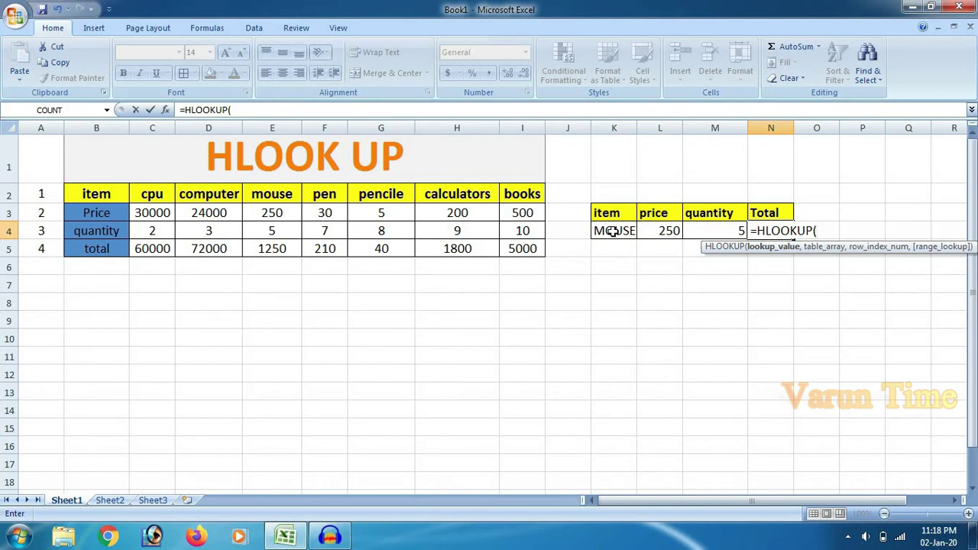
{"action": "left_click", "coordinate": [612, 230]}
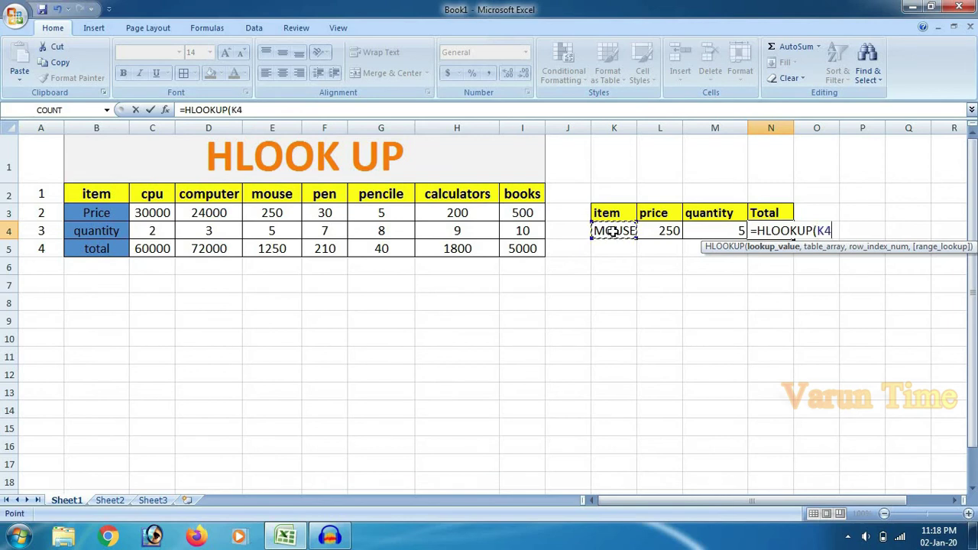
{"action": "type", "text": ","}
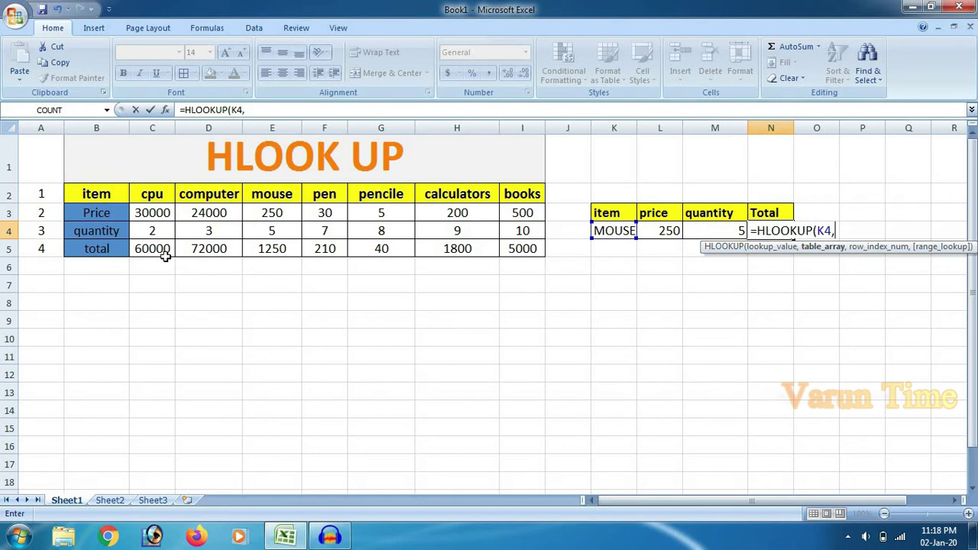
{"action": "left_click_drag", "start_coordinate": [88, 194], "coordinate": [525, 262]}
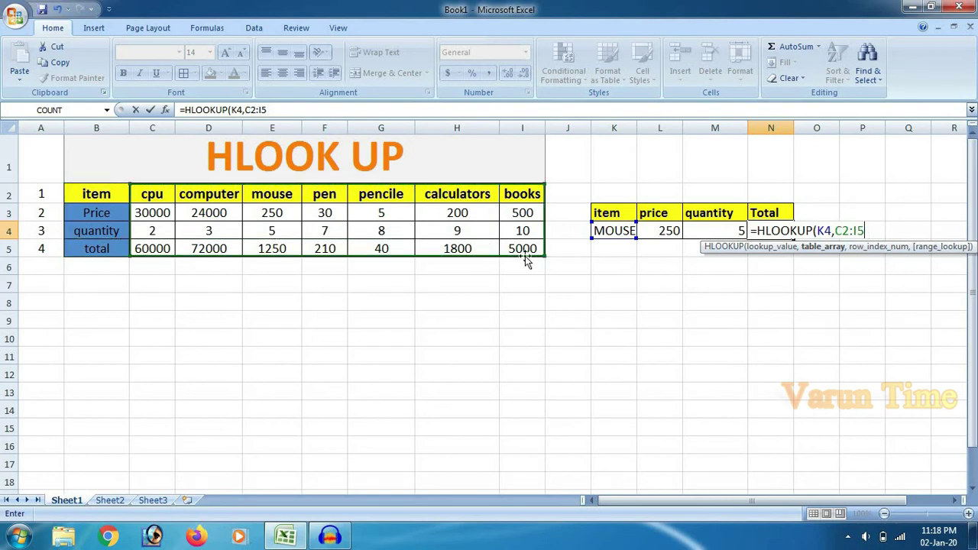
{"action": "type", "text": ","}
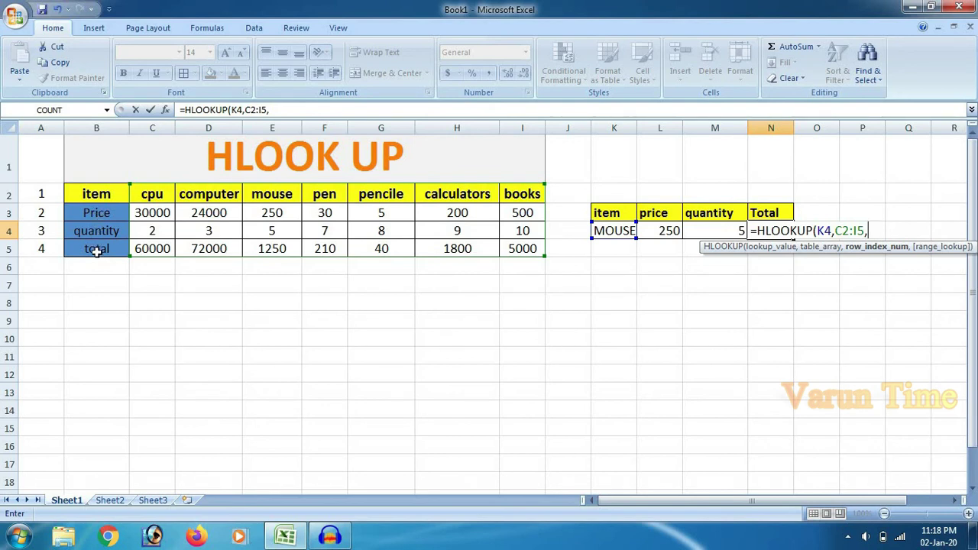
{"action": "type", "text": "4"}
{"action": "type", "text": ","}
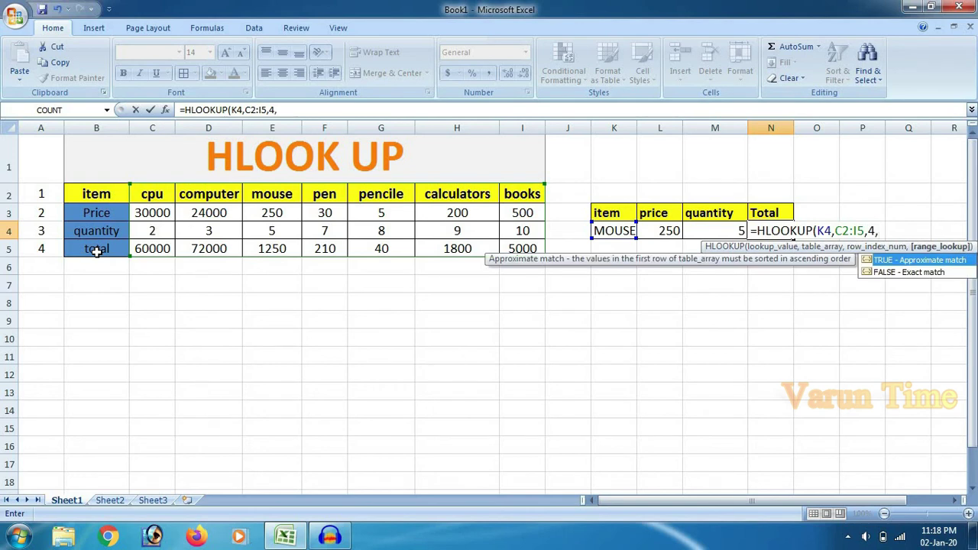
{"action": "left_click", "coordinate": [902, 273]}
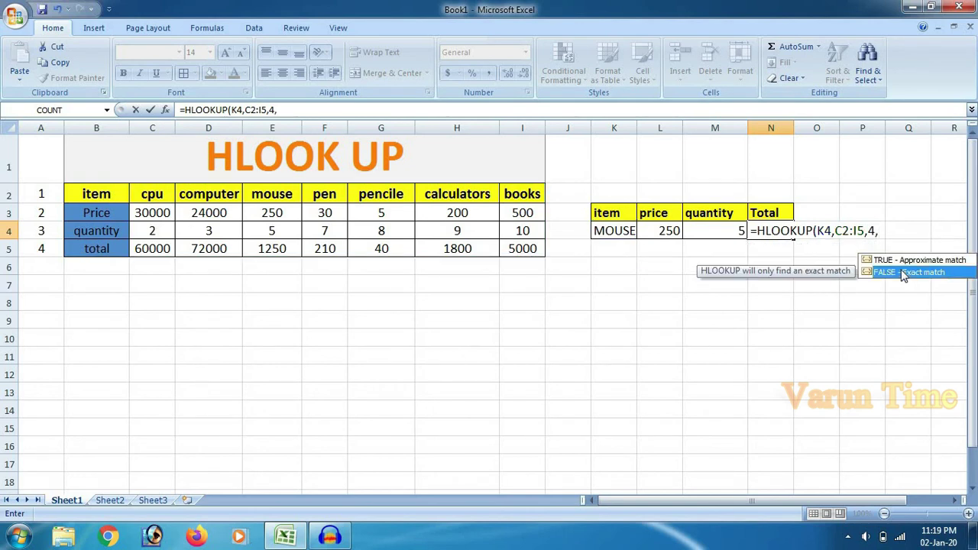
{"action": "double_click", "coordinate": [902, 273]}
{"action": "key", "text": "Return"}
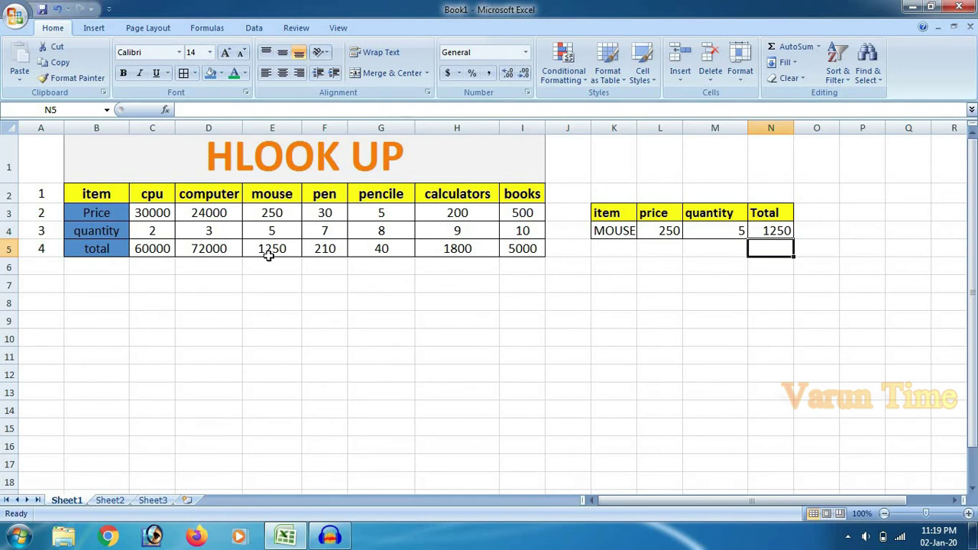
- Enter PEN as the item in K4 to test the lookups
{"action": "left_click", "coordinate": [615, 232]}
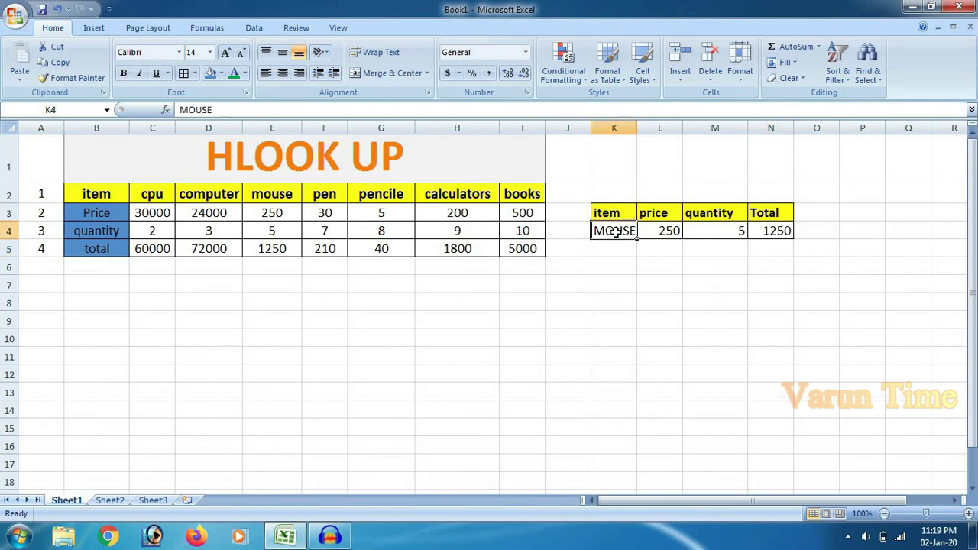
{"action": "type", "text": "PEN"}
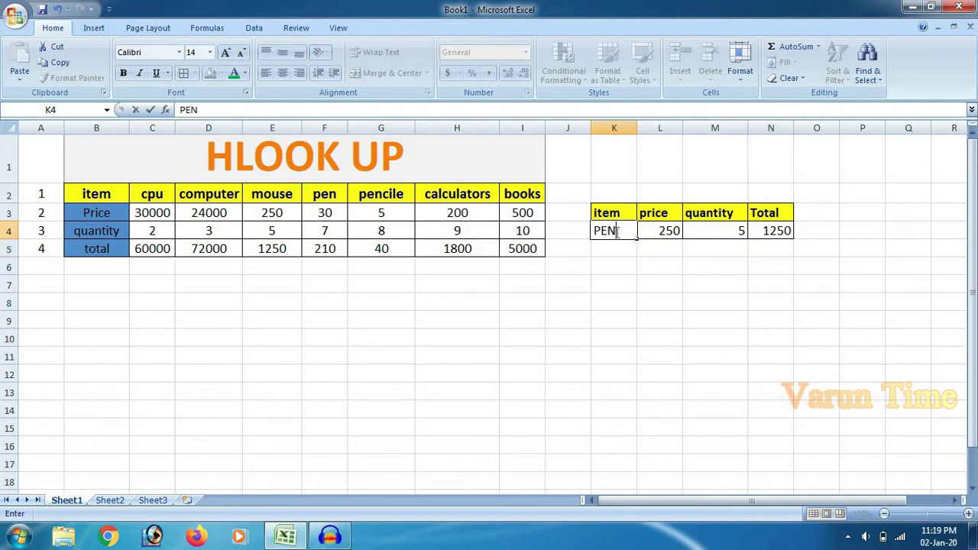
{"action": "key", "text": "Return"}
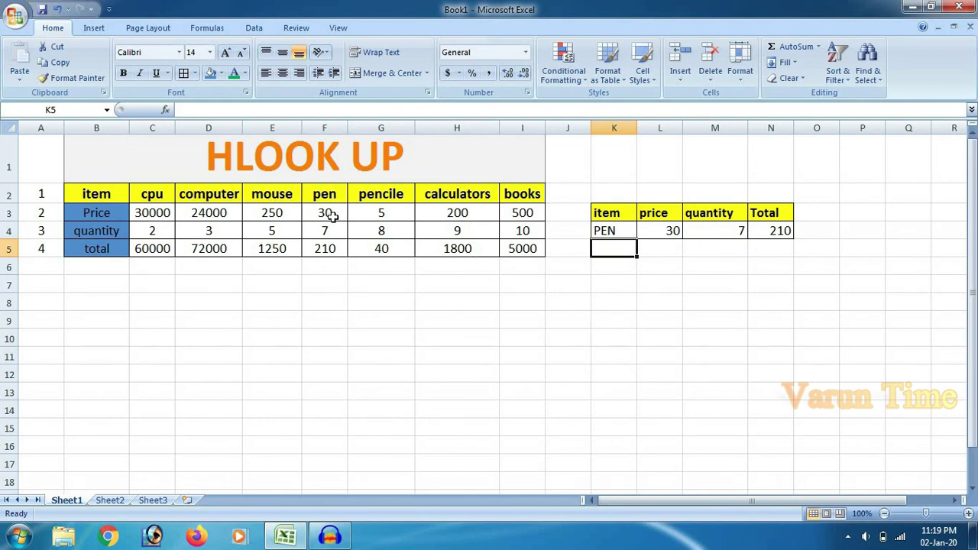
- Change K4 to COMPUTER and verify N4's total formula gives 72000 (price 24000, quantity 3)
{"action": "left_click", "coordinate": [623, 227]}
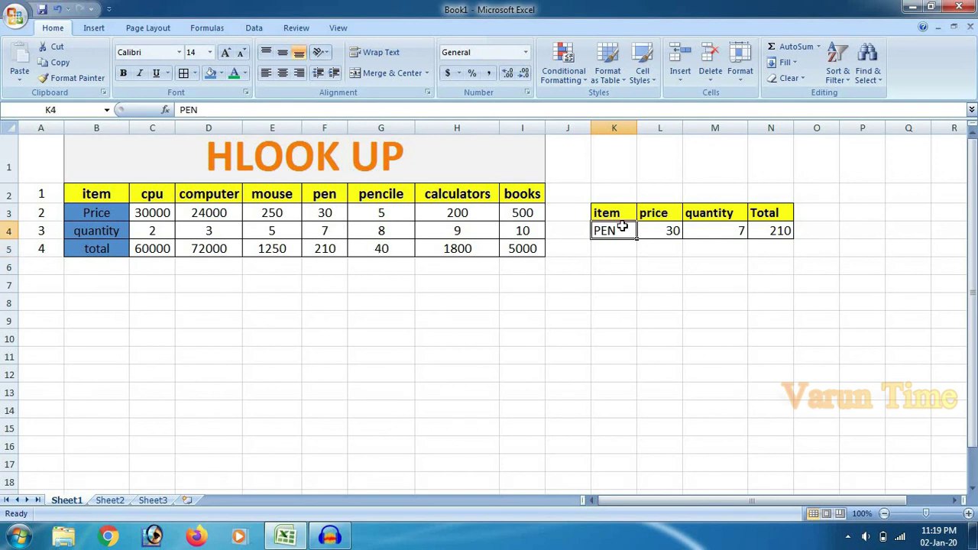
{"action": "type", "text": "COMP"}
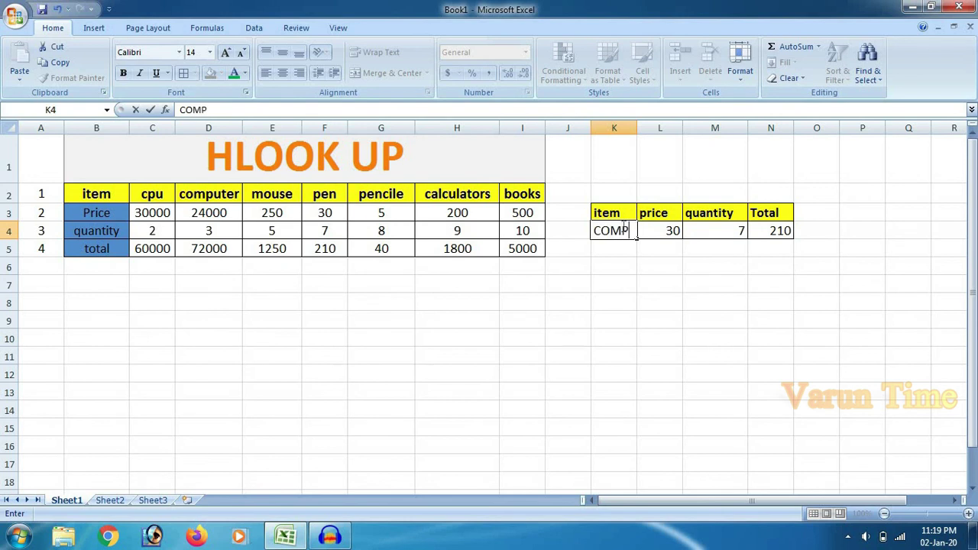
{"action": "type", "text": "UTER"}
{"action": "key", "text": "Return"}
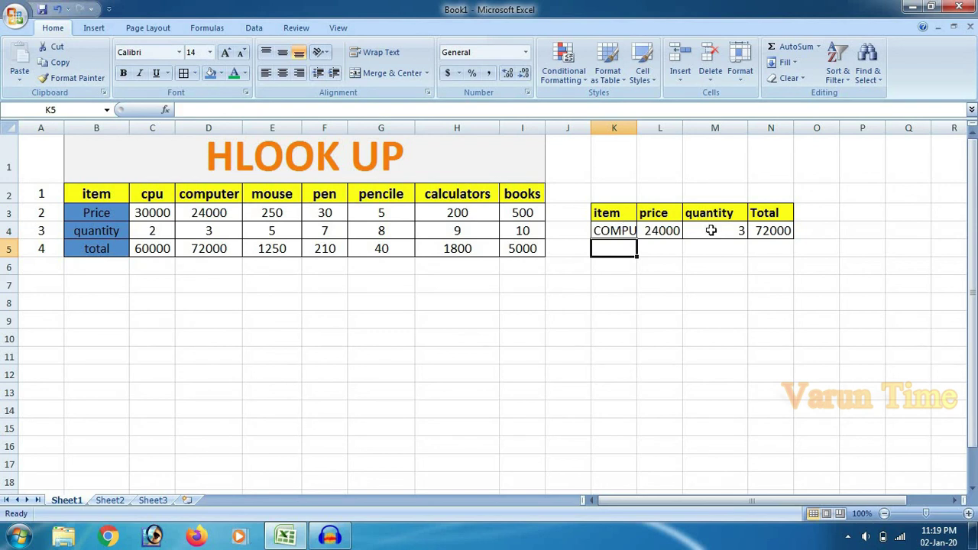
{"action": "left_click", "coordinate": [776, 230]}
- Deselect to an empty cell and minimize the Excel window to the desktop
{"action": "left_click", "coordinate": [653, 274]}
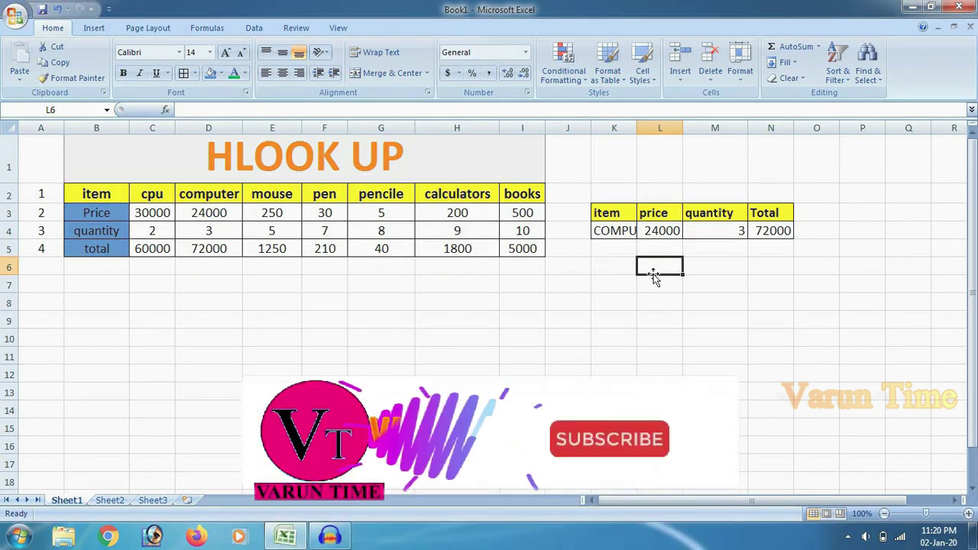
{"action": "left_click", "coordinate": [914, 7]}
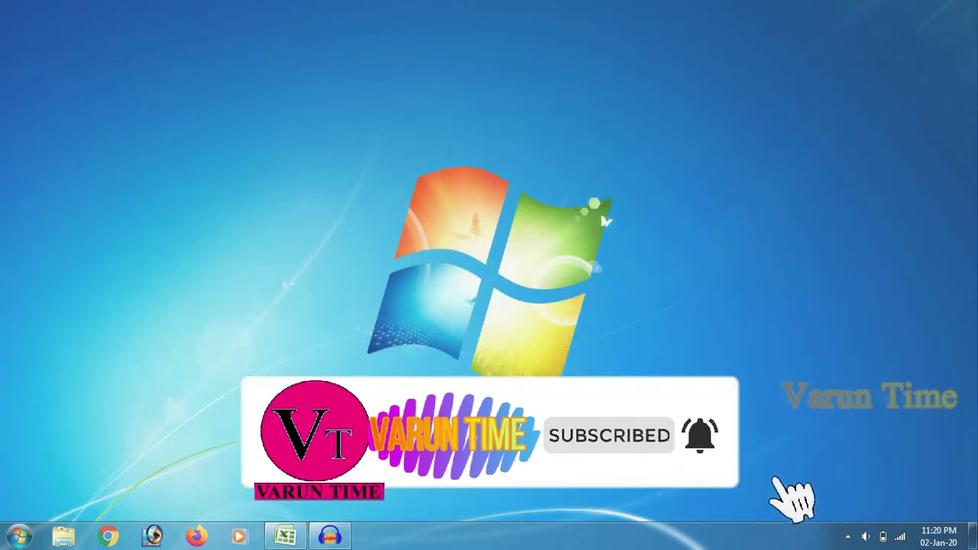